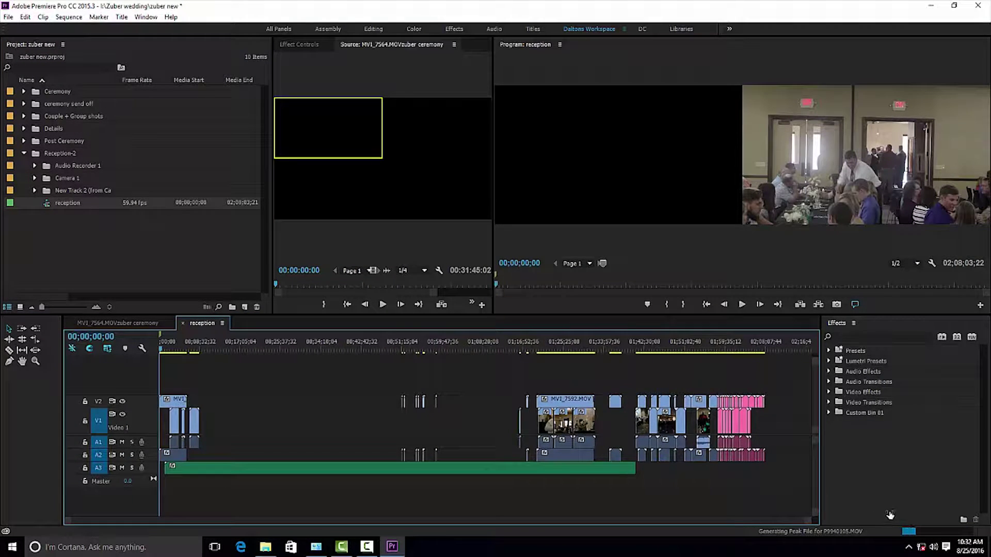
# Skim the reception sequence from the MVI_7592.MOV section to the pink clips, hiding and showing track V2 to compare both cameras
pyautogui.press('\\')
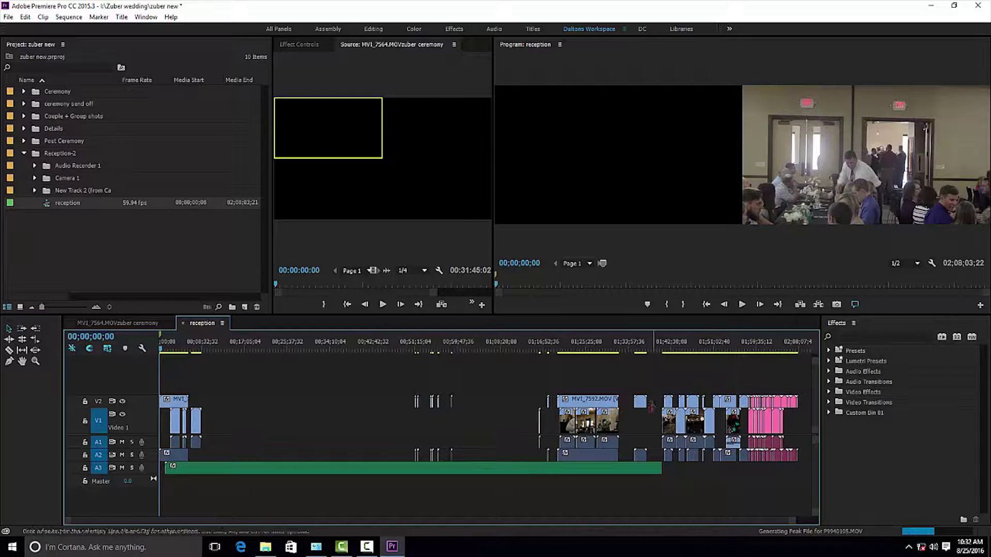
pyautogui.moveTo(592, 351); pyautogui.dragTo(567, 344)
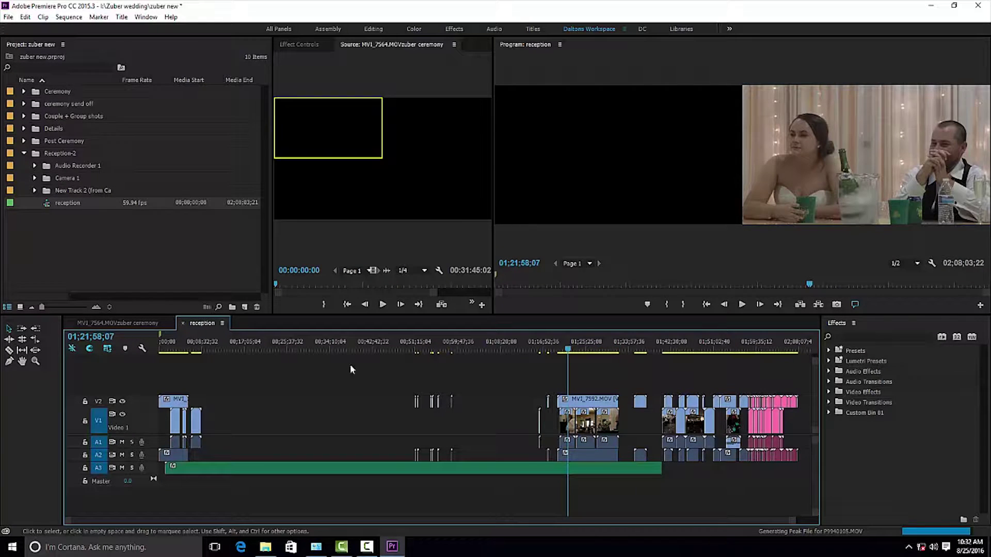
pyautogui.click(123, 402)
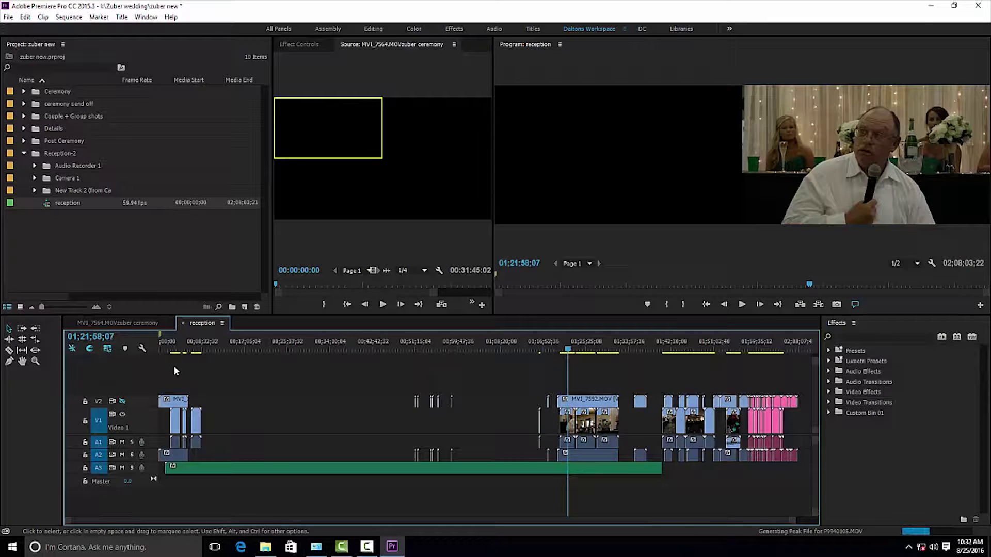
pyautogui.click(123, 401)
pyautogui.click(668, 345)
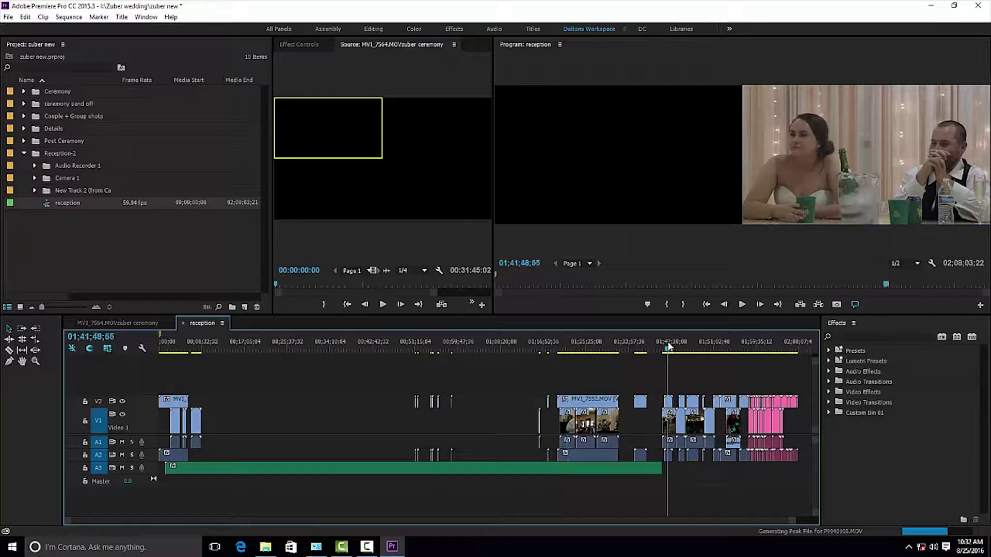
pyautogui.moveTo(669, 346); pyautogui.dragTo(764, 331)
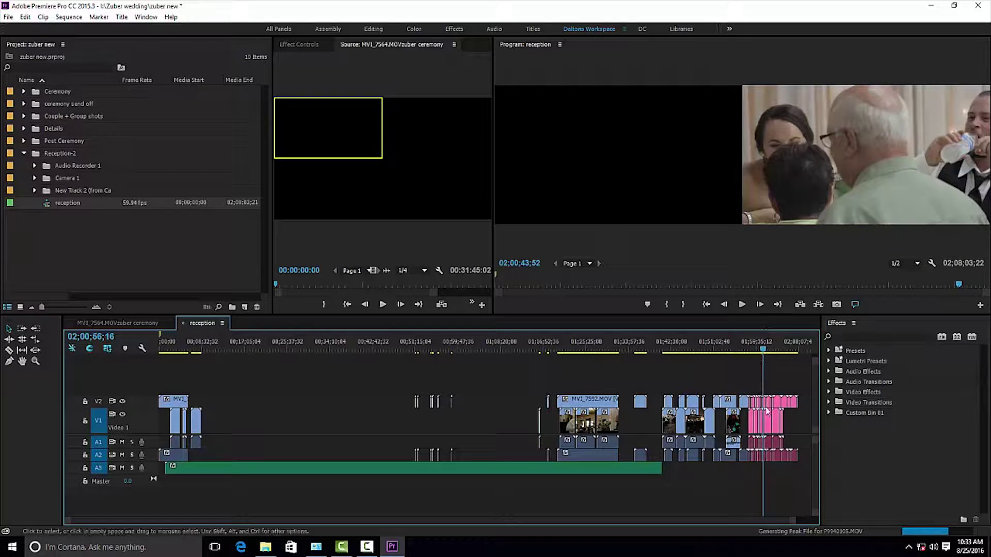
# Play and scrub through the pink clips at the end of the reception sequence to review their footage
pyautogui.press('space')
pyautogui.moveTo(792, 522); pyautogui.dragTo(616, 484)
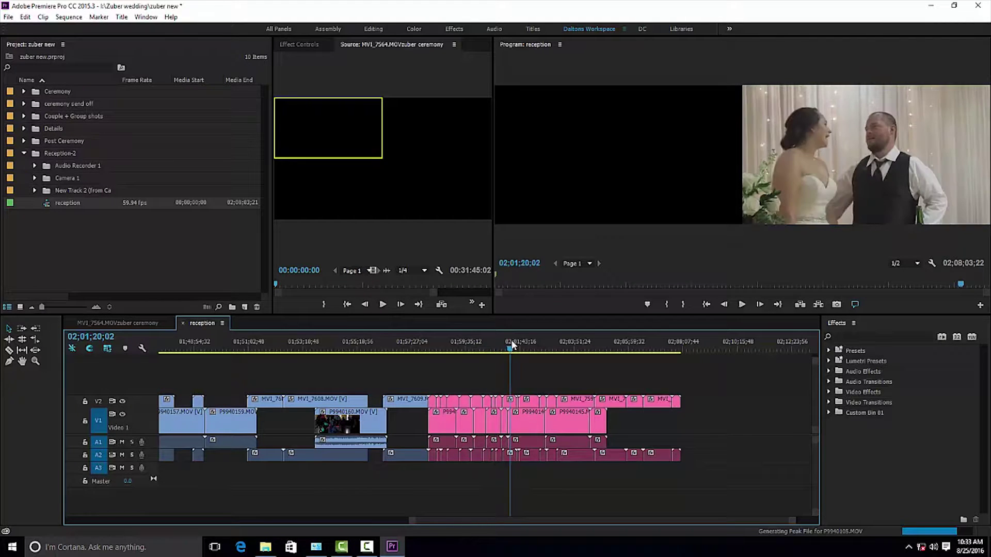
pyautogui.press('space')
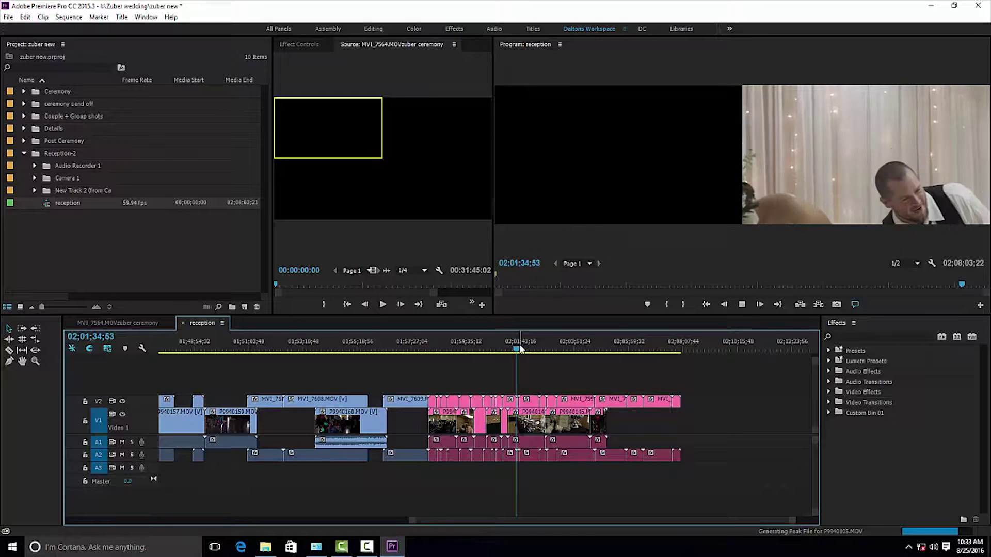
pyautogui.click(523, 350)
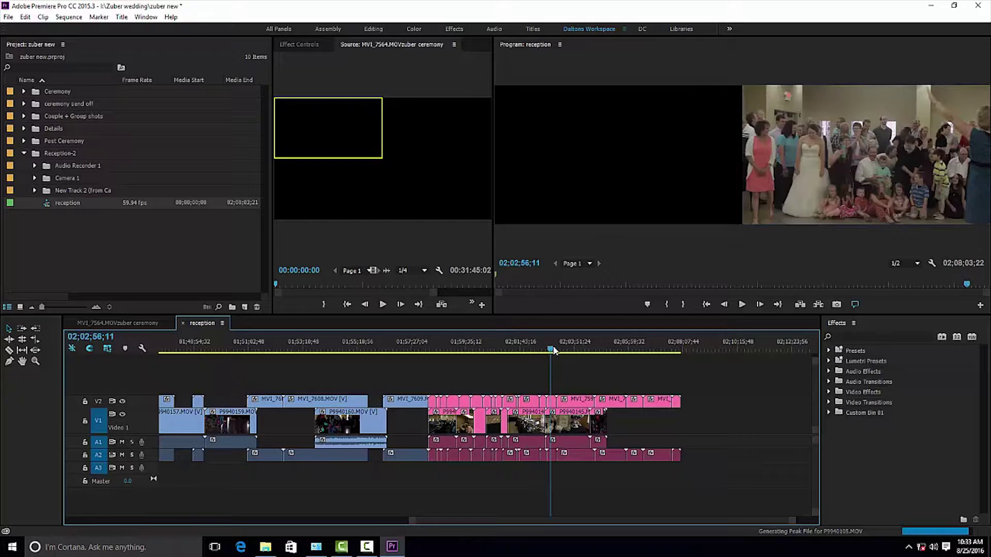
pyautogui.moveTo(560, 351); pyautogui.dragTo(566, 351)
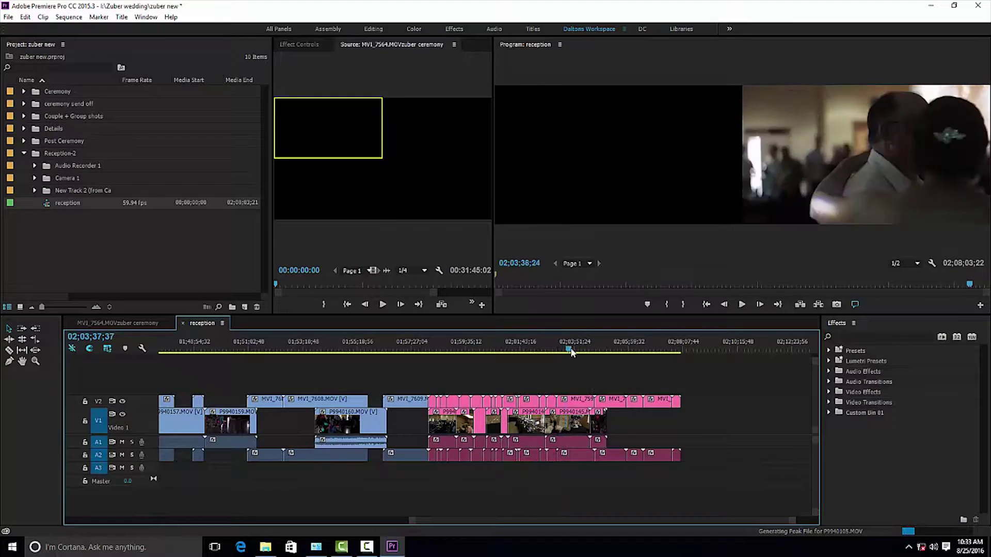
pyautogui.moveTo(571, 352); pyautogui.dragTo(676, 349)
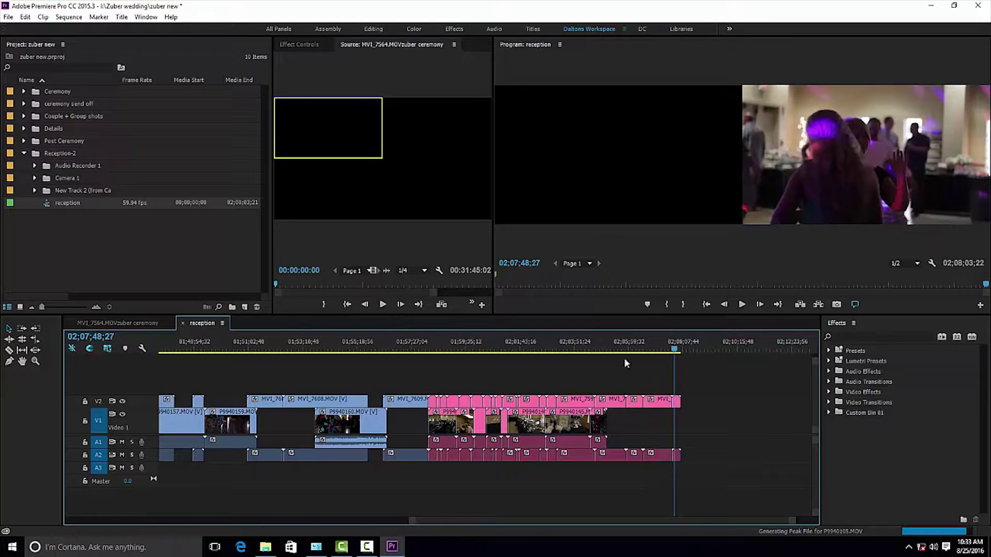
# Split the long A3 audio clip at the end of MVI_7571.MOV and at the start of P9940148.MOV
pyautogui.moveTo(625, 521); pyautogui.dragTo(194, 531)
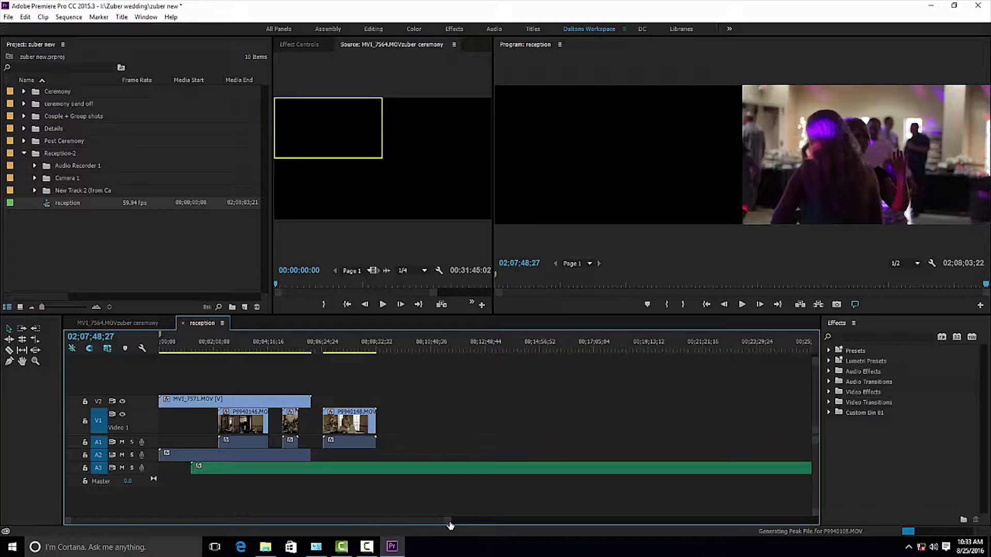
pyautogui.moveTo(450, 525); pyautogui.dragTo(581, 521)
pyautogui.scroll(1, 267, 507)
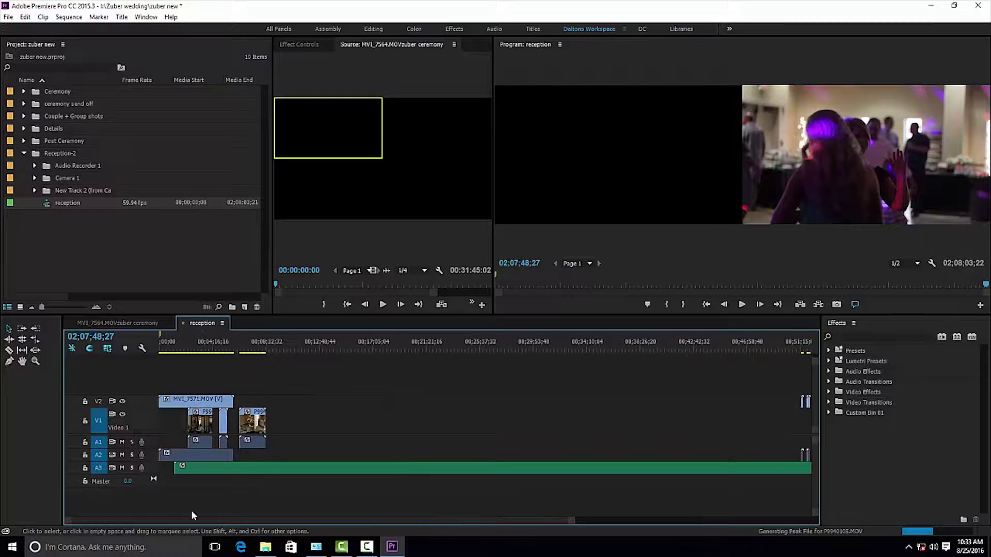
pyautogui.moveTo(174, 345); pyautogui.dragTo(246, 349)
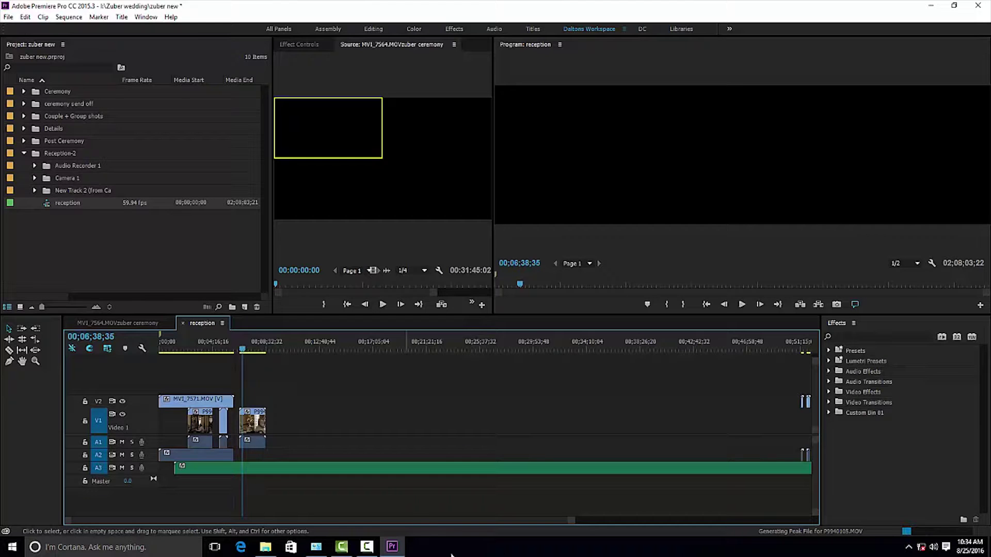
pyautogui.moveTo(572, 522); pyautogui.dragTo(465, 508)
pyautogui.press('c')
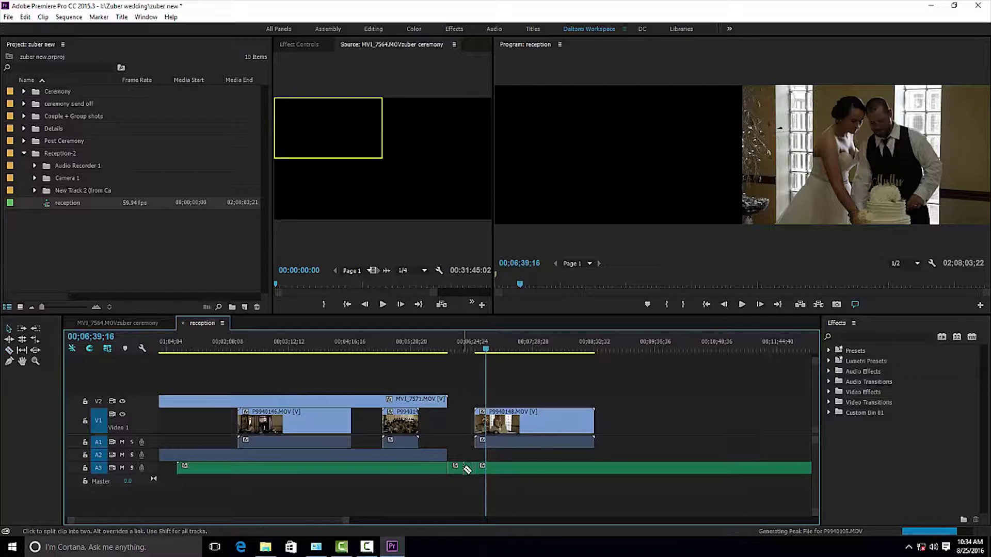
pyautogui.press('v')
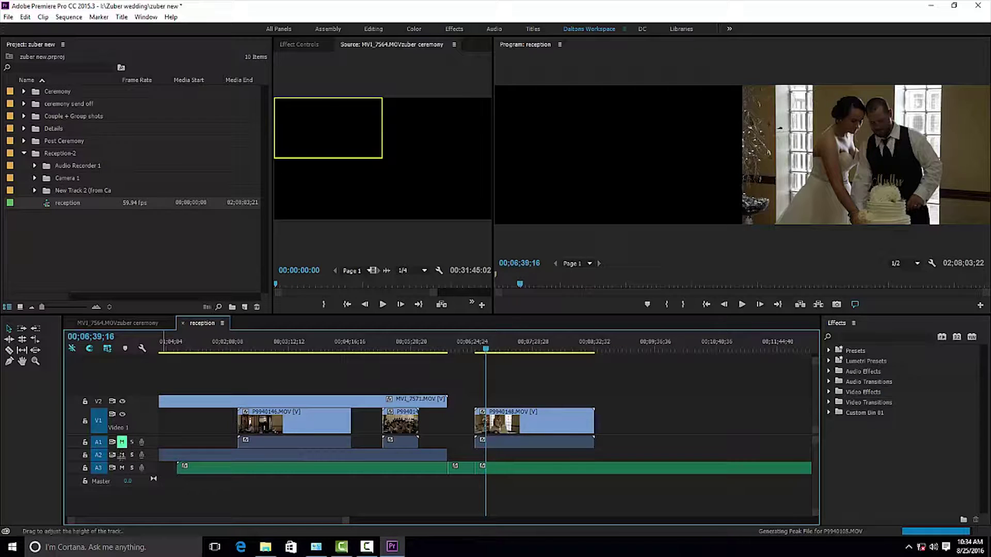
# Mute audio tracks A1 and A2, enlarge track A3, and play its audio from about 00;01;53
pyautogui.click(121, 455)
pyautogui.scroll(3, 145, 468)
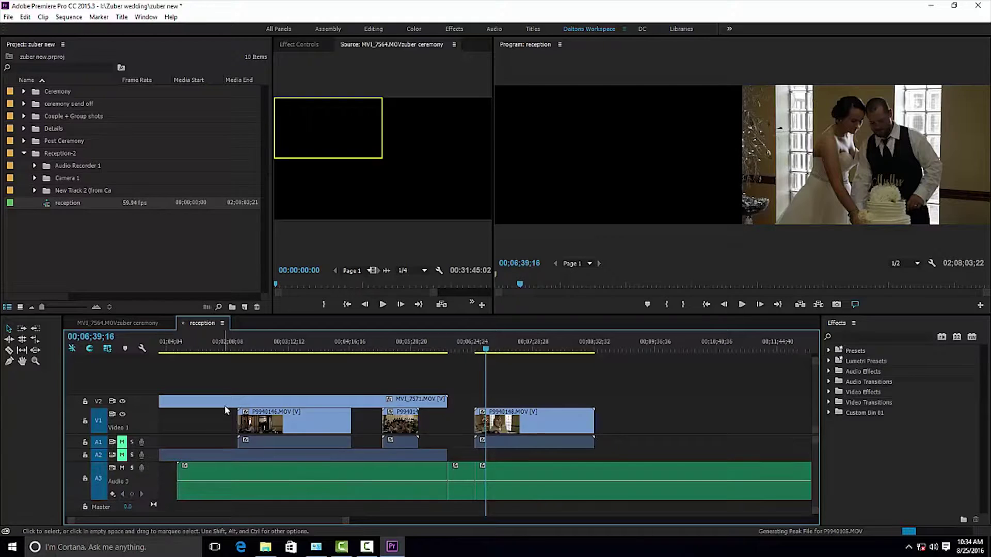
pyautogui.click(212, 342)
pyautogui.press('space')
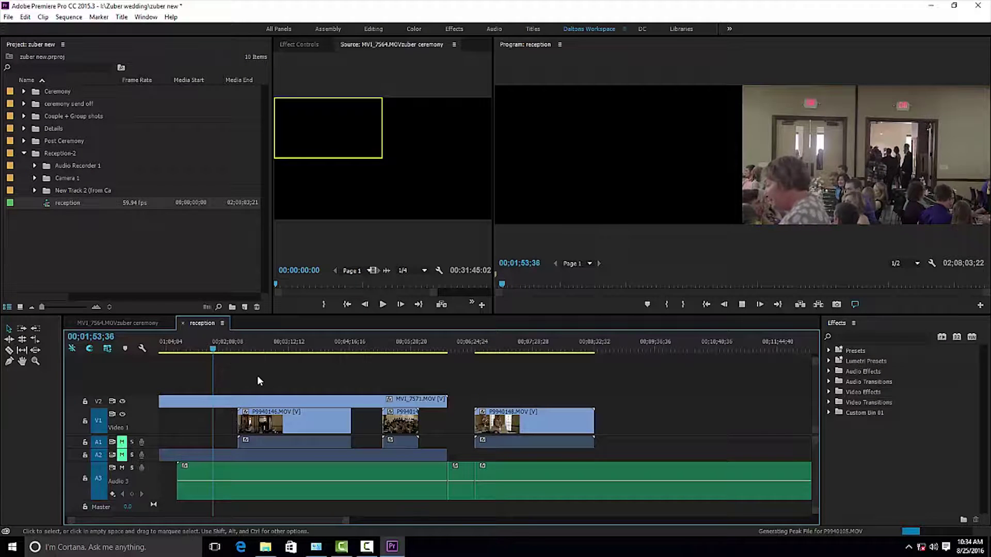
# Play the A3 audio at about 01;10;00 and 01;33;02 to hear the stretches without video
pyautogui.moveTo(345, 525); pyautogui.dragTo(739, 482)
pyautogui.click(522, 342)
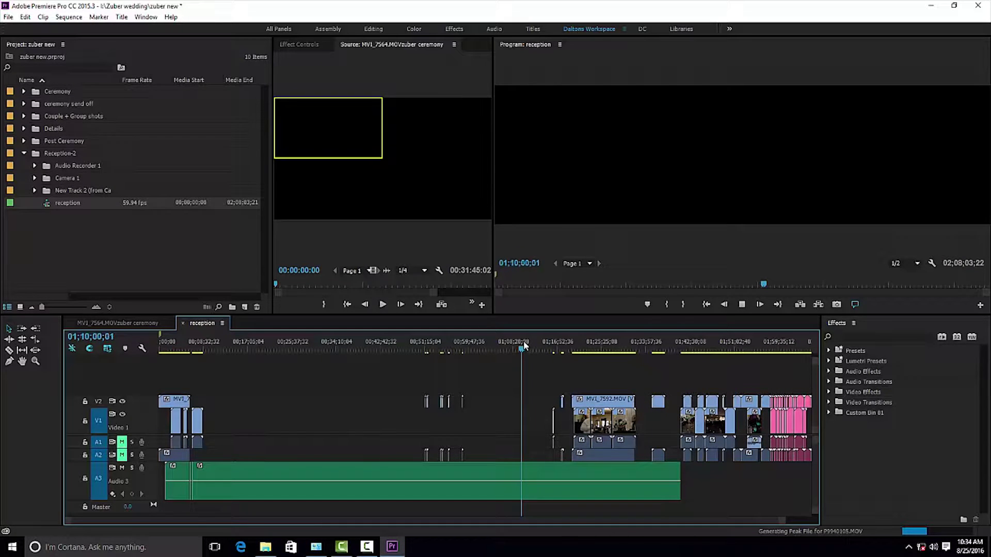
pyautogui.click(641, 350)
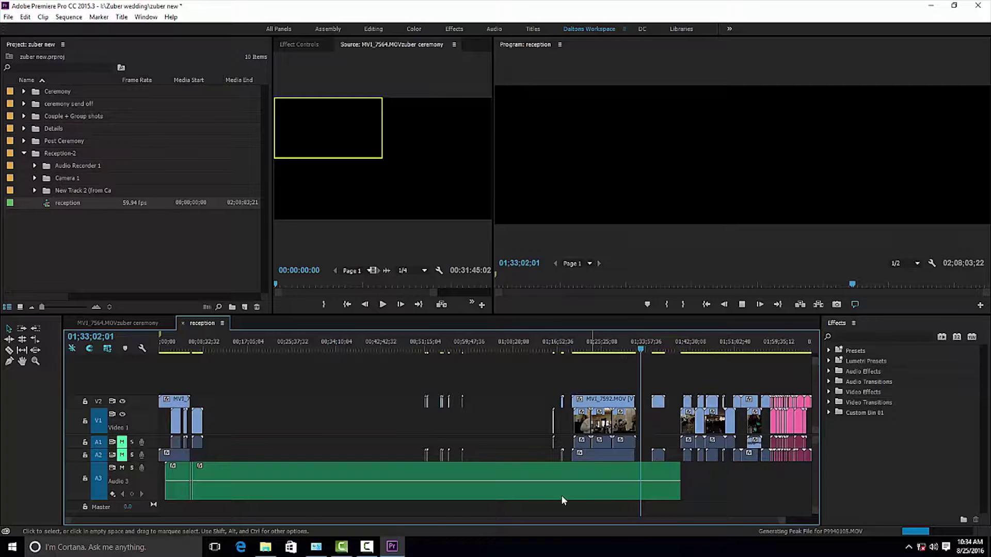
pyautogui.press('space')
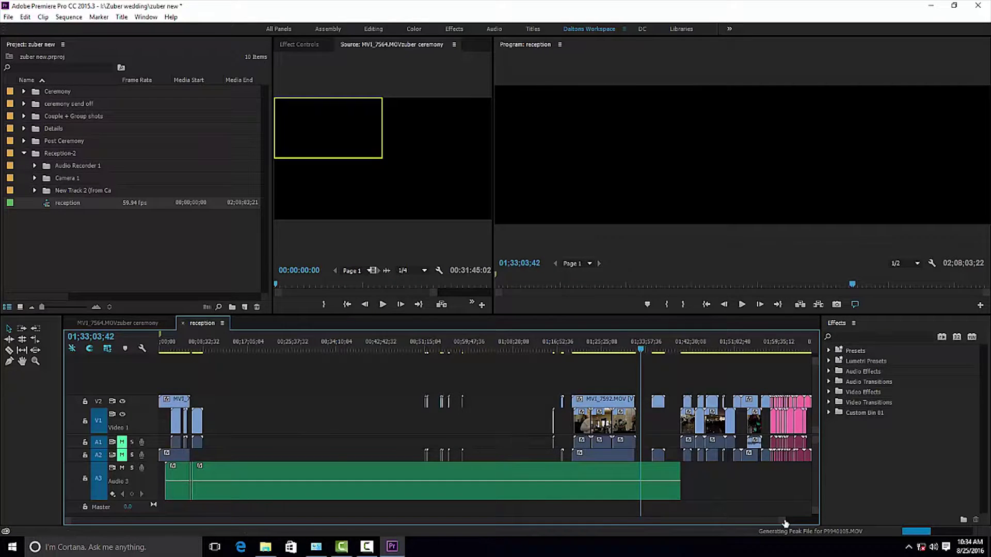
# Ripple delete the short A3 audio segment in the gap between MVI_7571.MOV and P9940148.MOV
pyautogui.moveTo(782, 520); pyautogui.dragTo(568, 520)
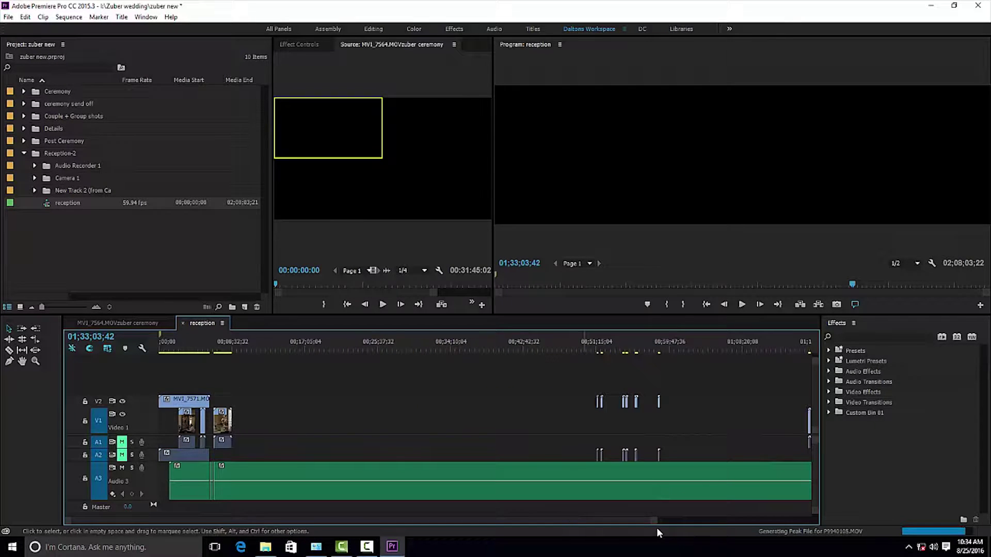
pyautogui.moveTo(657, 522); pyautogui.dragTo(323, 506)
pyautogui.rightClick(336, 472)
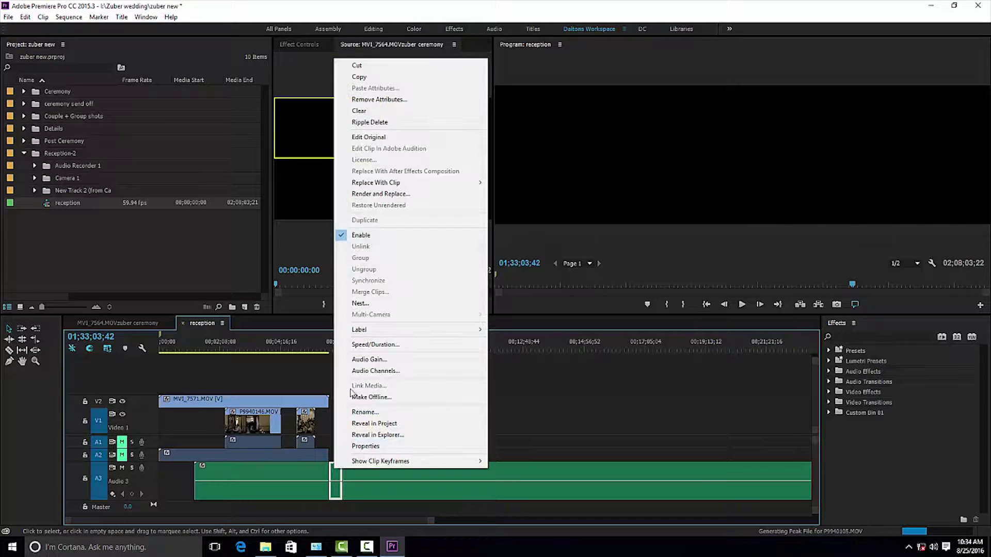
pyautogui.click(390, 123)
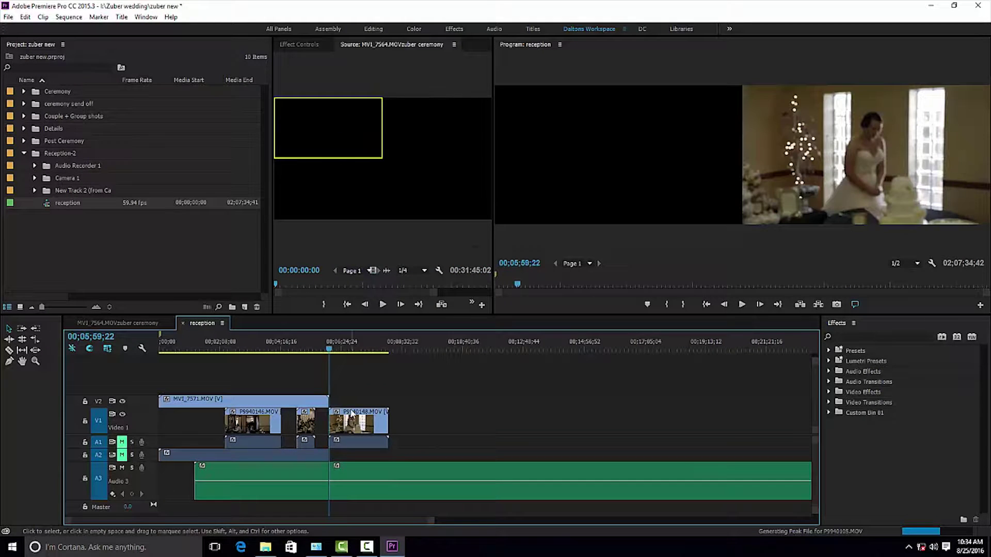
# Split the A3 audio after P9940148.MOV and just before the next short V2 clips, and ripple delete the segment between the cuts
pyautogui.moveTo(431, 520); pyautogui.dragTo(525, 506)
pyautogui.press('c')
pyautogui.click(286, 473)
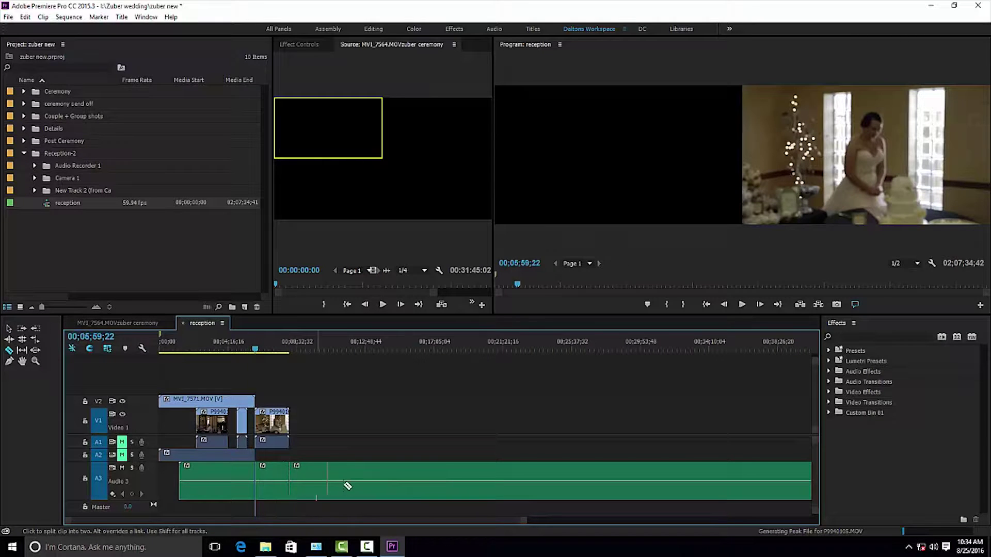
pyautogui.moveTo(525, 520); pyautogui.dragTo(696, 520)
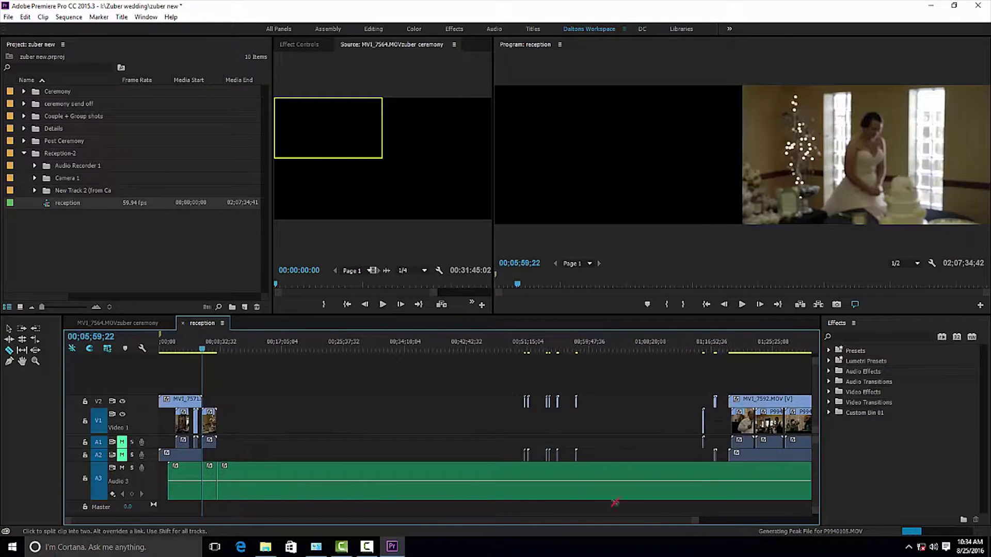
pyautogui.click(518, 481)
pyautogui.rightClick(484, 475)
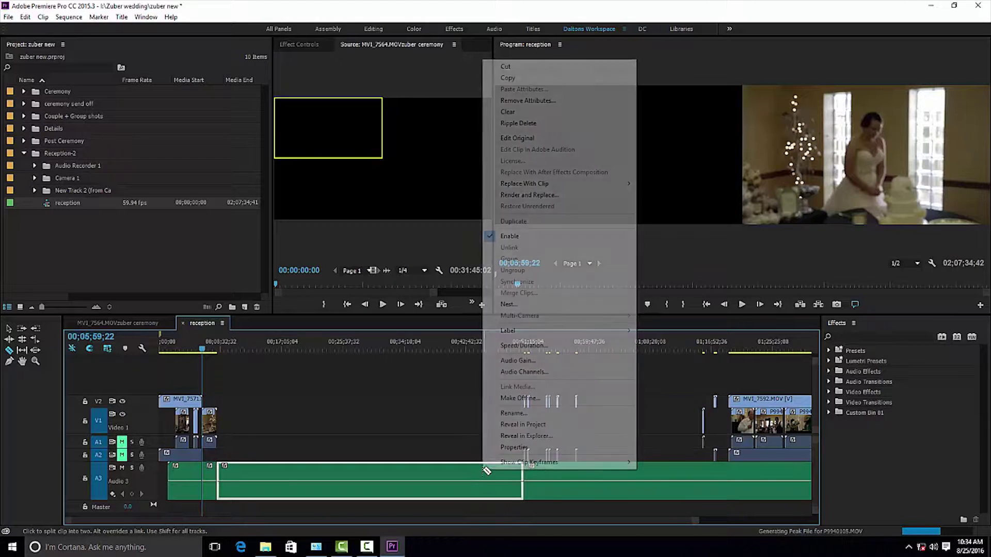
pyautogui.click(516, 122)
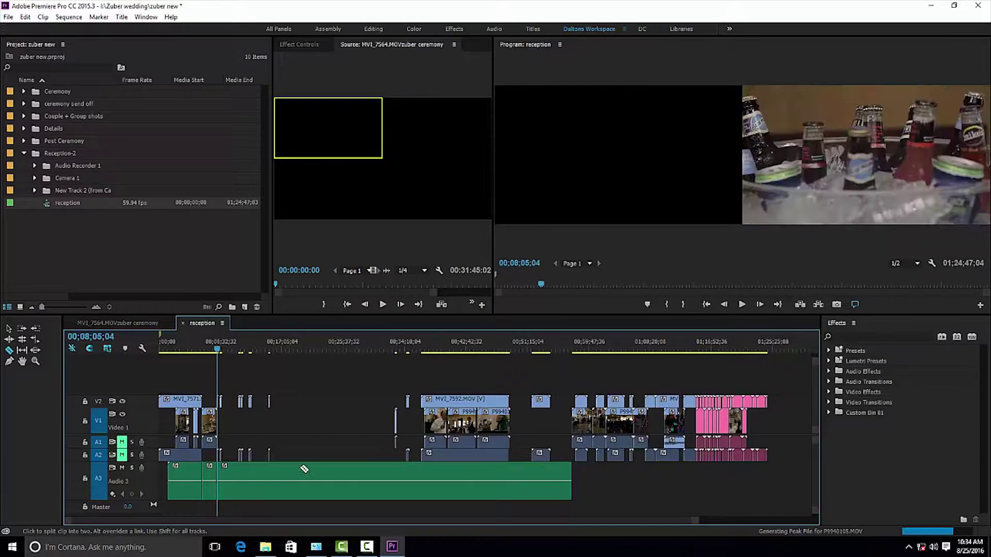
# Scrub across the short V2 clips after P9940148.MOV, from about 00;08;38 to 00;15;27
pyautogui.moveTo(684, 521); pyautogui.dragTo(408, 521)
pyautogui.click(453, 347)
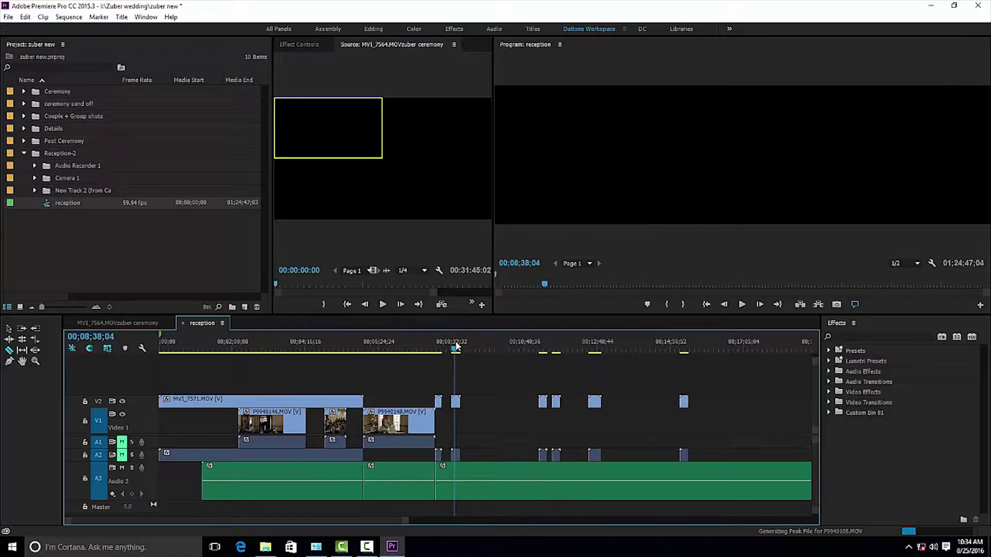
pyautogui.moveTo(456, 347); pyautogui.dragTo(686, 371)
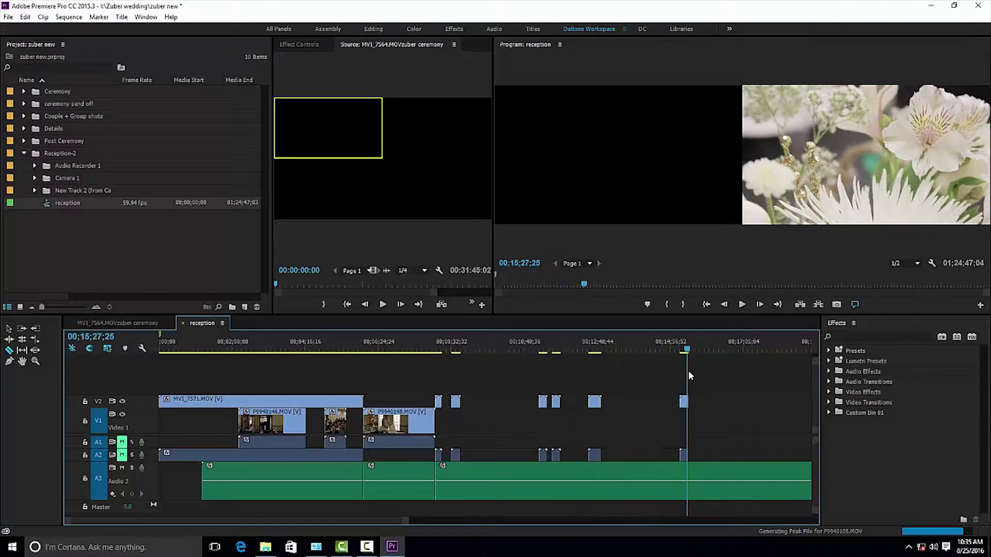
# Split the A3 audio at the start of the short V1 clip near 00;32;48, after reviewing that section's footage
pyautogui.press('c')
pyautogui.moveTo(407, 520); pyautogui.dragTo(594, 522)
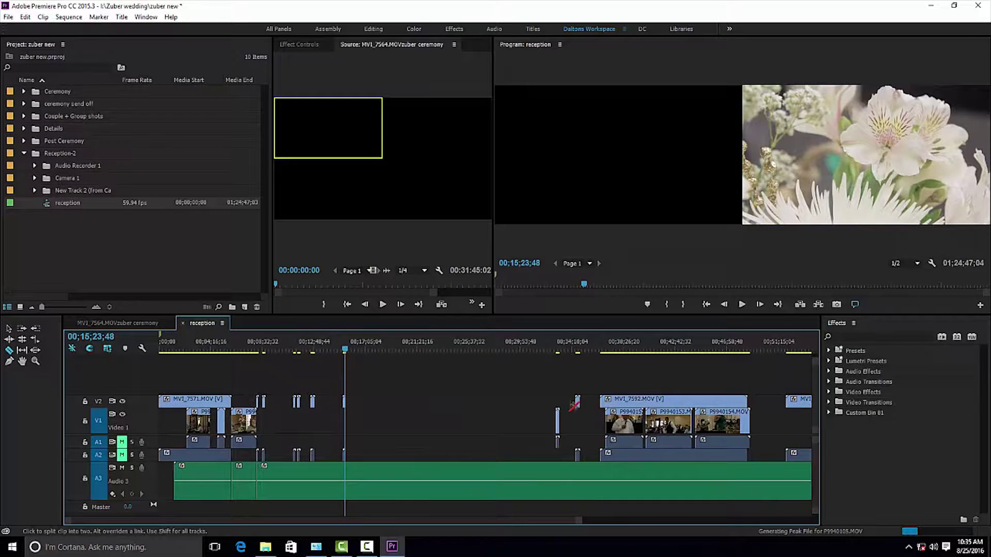
pyautogui.click(558, 346)
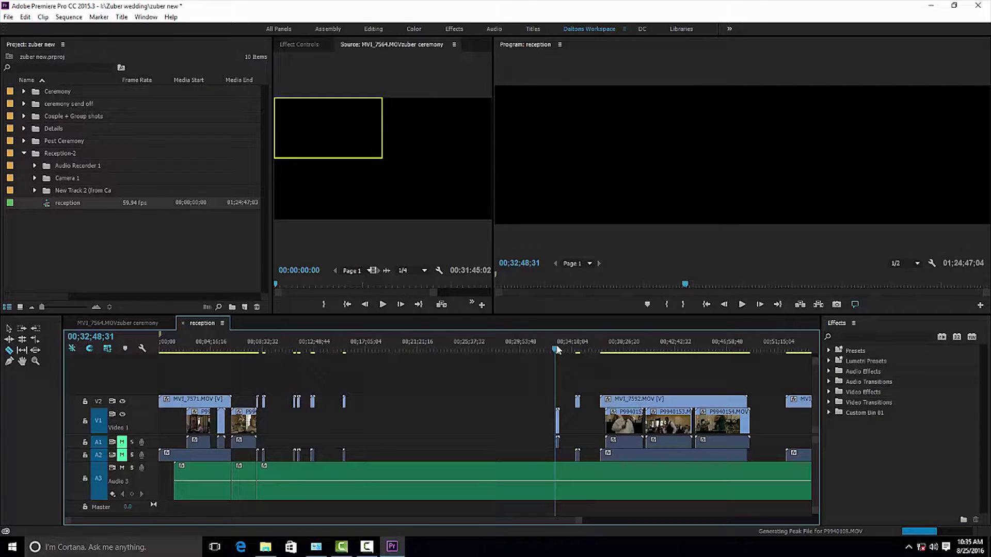
pyautogui.moveTo(555, 346); pyautogui.dragTo(576, 350)
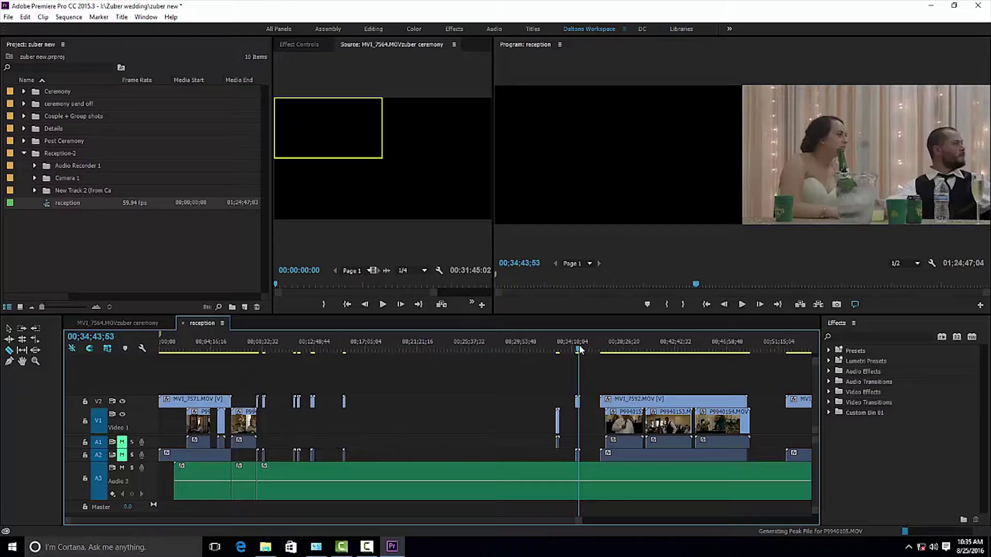
pyautogui.click(557, 478)
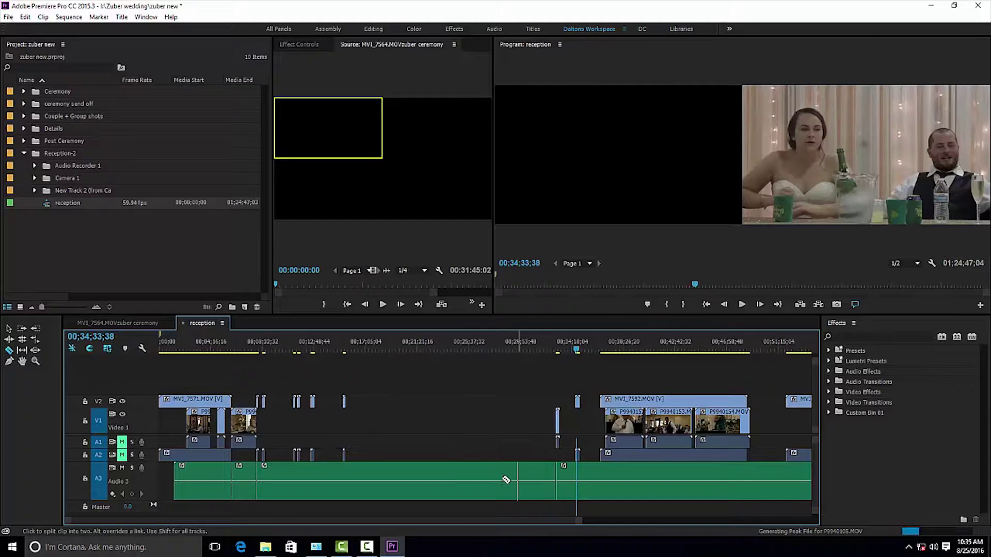
# Try to ripple delete the A3 audio segment between P9940148.MOV and the short V1 clip, and undo the deletion
pyautogui.rightClick(503, 478)
pyautogui.click(524, 132)
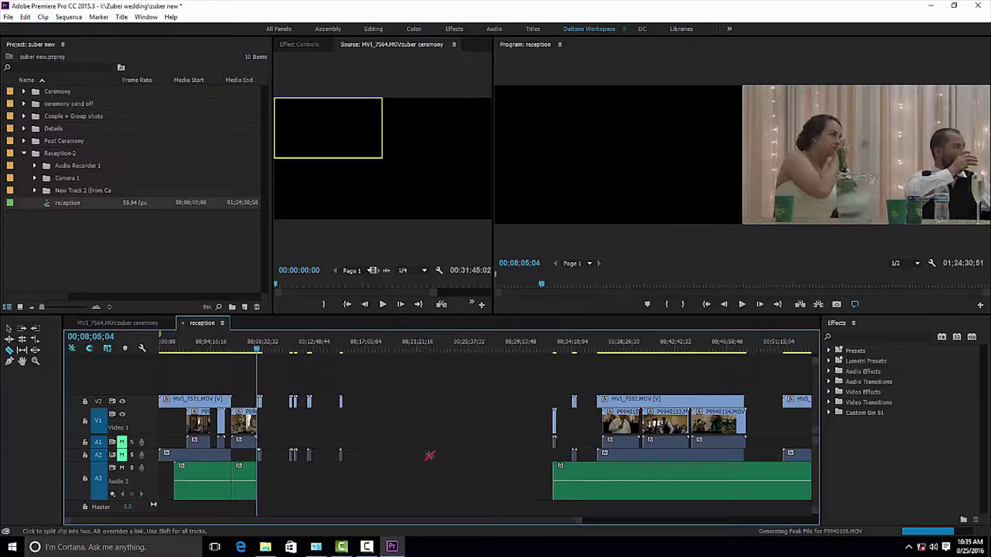
pyautogui.hotkey('ctrl', 'z')
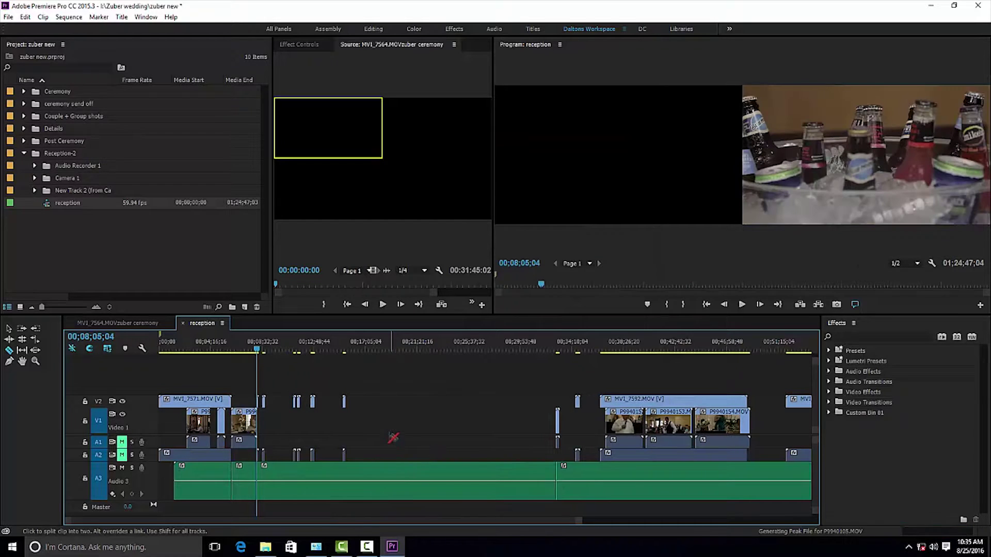
# Delete the short V2 clips after P9940148.MOV and ripple delete the A3 audio segment leading up to the short V1 clip
pyautogui.press('v')
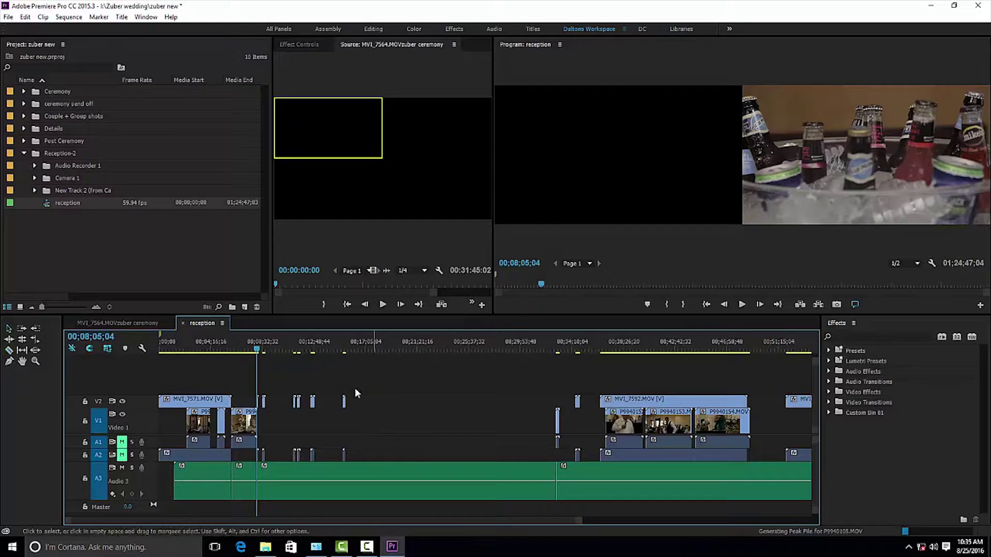
pyautogui.click(246, 346)
pyautogui.moveTo(256, 384); pyautogui.dragTo(361, 458)
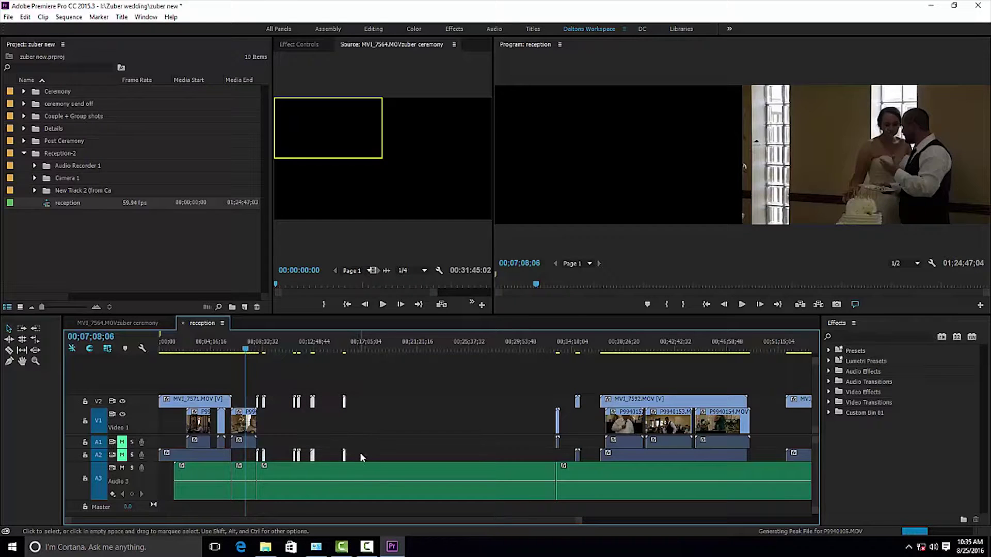
pyautogui.press('Delete')
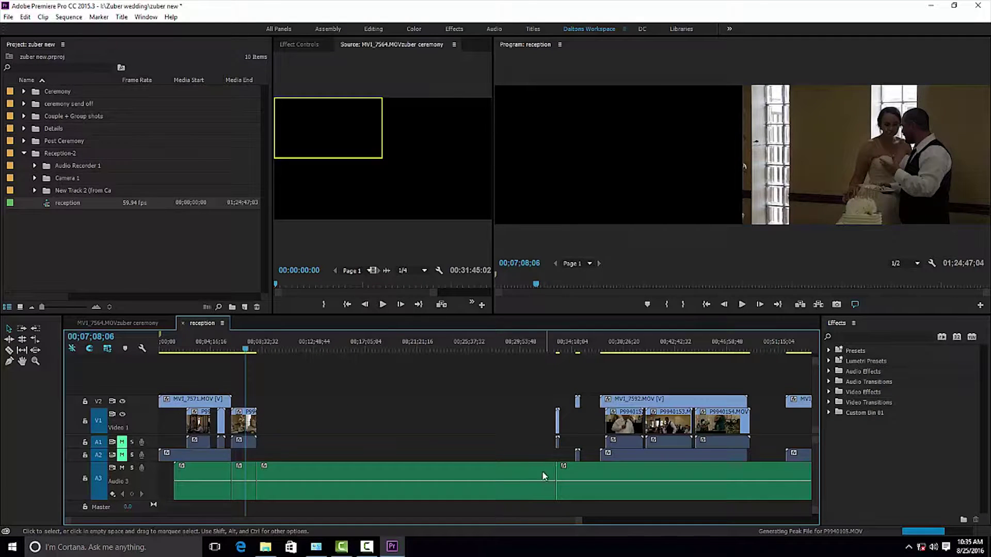
pyautogui.rightClick(524, 469)
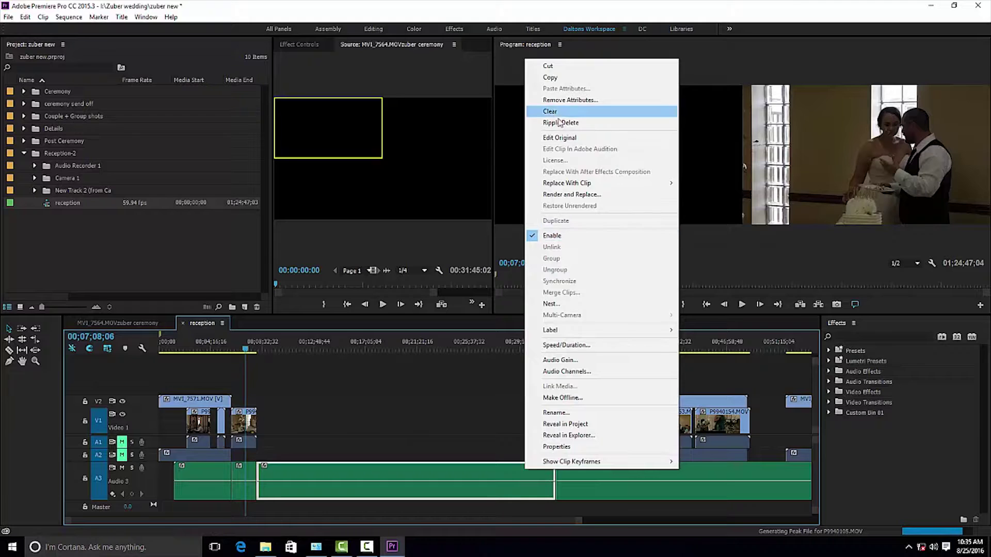
pyautogui.click(560, 122)
# Split the A3 audio after the P9940148.MOV section and ripple delete the segment just before MVI_7592.MOV
pyautogui.click(258, 349)
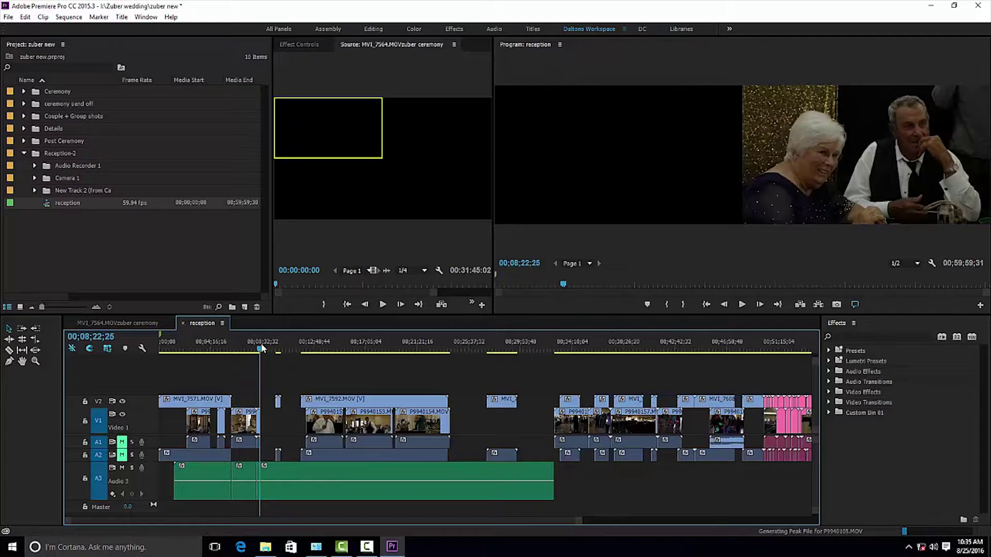
pyautogui.moveTo(261, 348)
pyautogui.mouseDown()
pyautogui.moveTo(282, 339)
pyautogui.moveTo(268, 361)
pyautogui.mouseUp()
pyautogui.rightClick(286, 469)
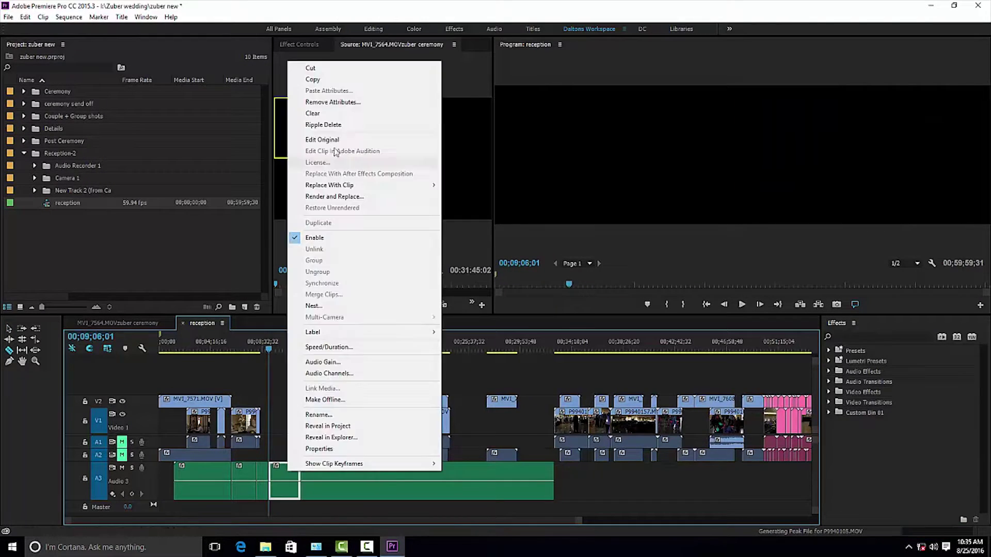
pyautogui.click(306, 124)
# Split the A3 audio after P9940154.MOV and at the start of MVI_7593.MOV, and ripple delete the segment between the cuts
pyautogui.moveTo(274, 350); pyautogui.dragTo(447, 354)
pyautogui.press('c')
pyautogui.click(419, 470)
pyautogui.click(454, 469)
pyautogui.rightClick(438, 468)
pyautogui.click(474, 122)
# Unmute tracks A1 and A2, and undo the last ripple delete
pyautogui.press('=')
pyautogui.click(122, 455)
pyautogui.click(122, 442)
pyautogui.press('-')
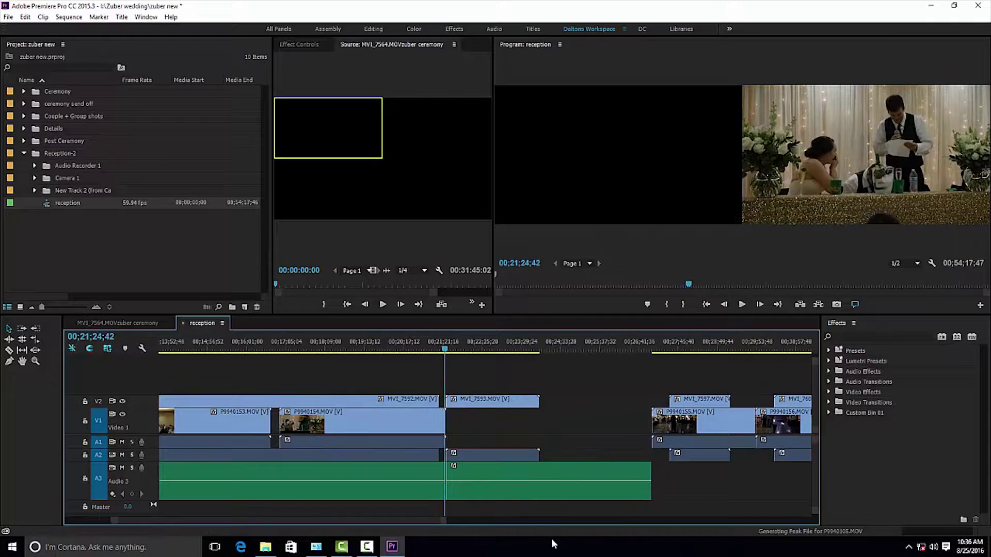
pyautogui.hotkey('ctrl', 'z')
# Look over the pink-labelled clips near the end of the sequence, around 00;49;03
pyautogui.press('-')
pyautogui.moveTo(485, 520); pyautogui.dragTo(583, 523)
pyautogui.click(221, 350)
pyautogui.press('=')
pyautogui.press('=')
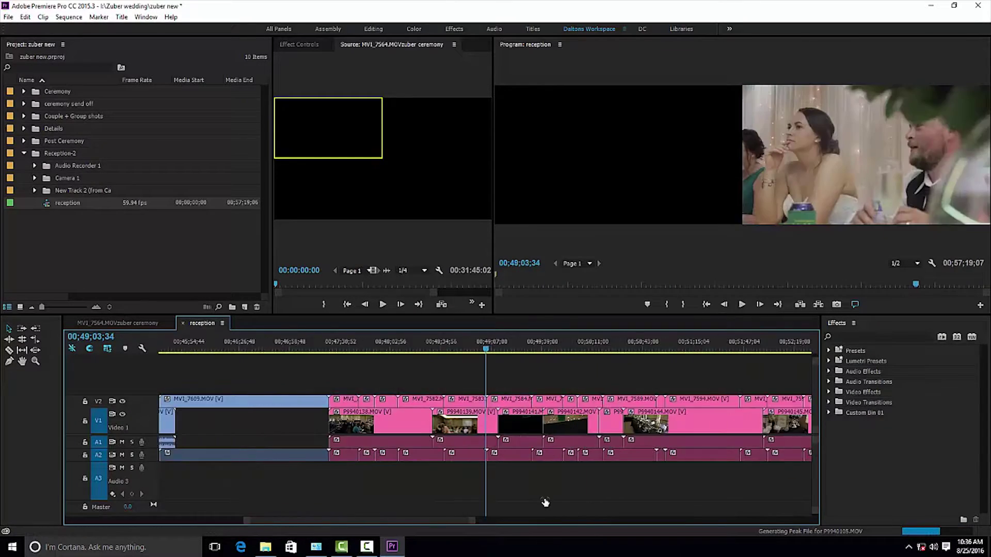
pyautogui.press('-')
pyautogui.press('=')
pyautogui.scroll(-5, 465, 382)
# Play the footage at the end of MVI_7592.MOV and check the start of MVI_7593.MOV
pyautogui.moveTo(369, 520); pyautogui.dragTo(245, 518)
pyautogui.click(533, 349)
pyautogui.press('space')
pyautogui.press('-')
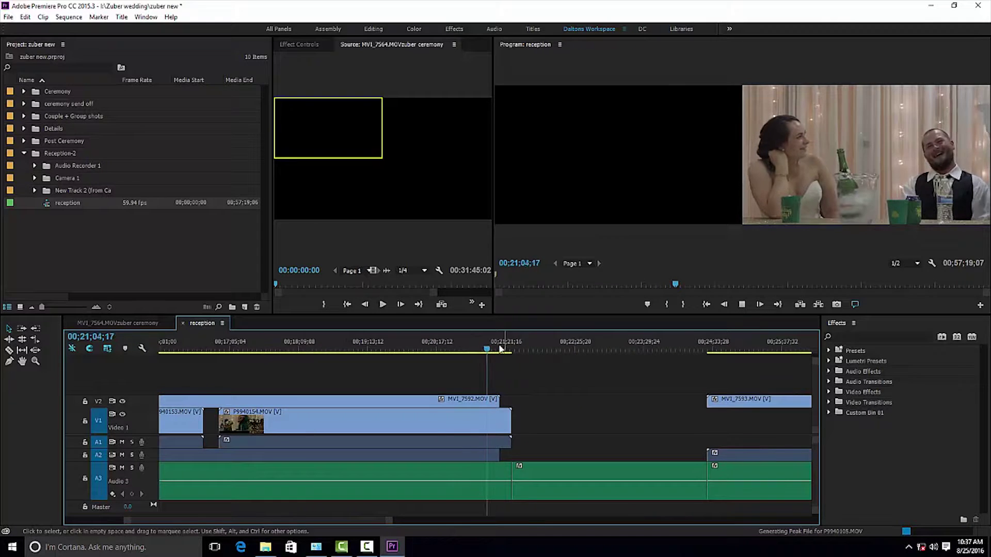
pyautogui.click(500, 348)
pyautogui.press('space')
pyautogui.scroll(1, 152, 466)
pyautogui.click(709, 345)
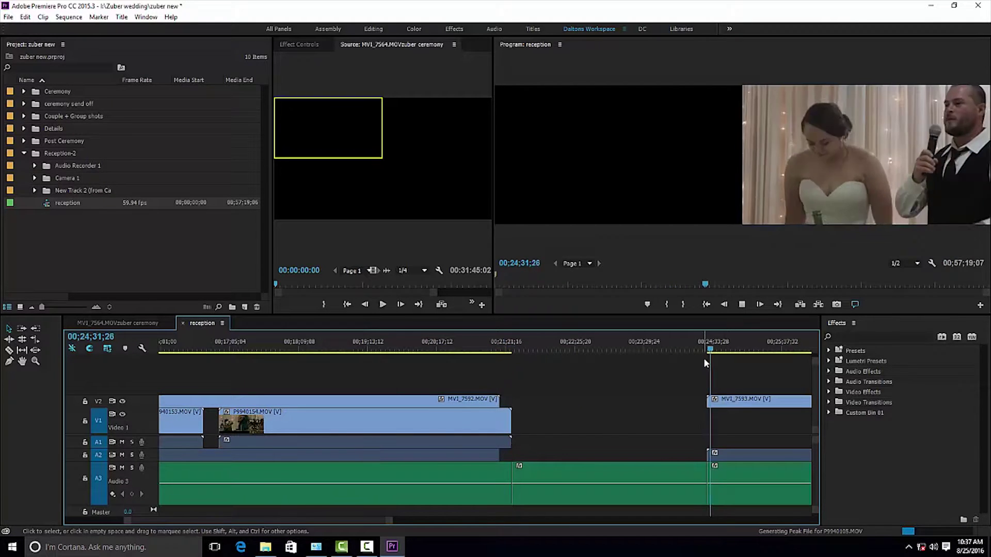
# Raise the volume of the A3 segment between P9940154.MOV and MVI_7593.MOV and play it from about 00;22;13
pyautogui.press('-')
pyautogui.press('-')
pyautogui.moveTo(453, 483); pyautogui.dragTo(453, 464)
pyautogui.click(449, 343)
pyautogui.press('space')
# Try to delete the A3 audio segment between P9940154.MOV and MVI_7593.MOV, and undo the deletion
pyautogui.hotkey('alt', 'Tab')
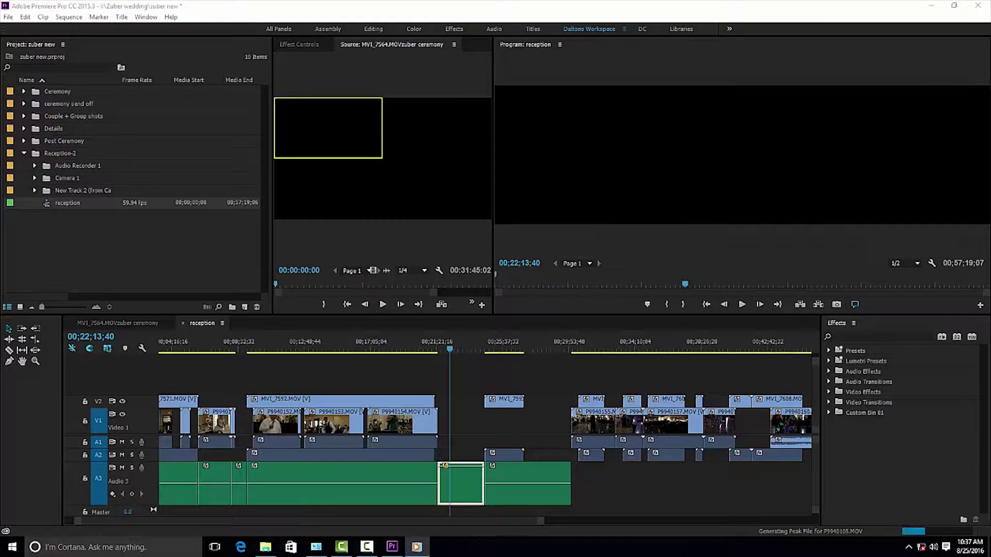
pyautogui.moveTo(442, 345); pyautogui.dragTo(528, 349)
pyautogui.press('Delete')
pyautogui.press('space')
pyautogui.hotkey('ctrl', 'z')
# Ripple delete the A3 audio segments without video before and after MVI_7593.MOV
pyautogui.rightClick(452, 471)
pyautogui.click(488, 124)
pyautogui.hotkey('ctrl', 'shift', 'k')
pyautogui.rightClick(471, 472)
pyautogui.click(503, 125)
pyautogui.moveTo(382, 520); pyautogui.dragTo(315, 522)
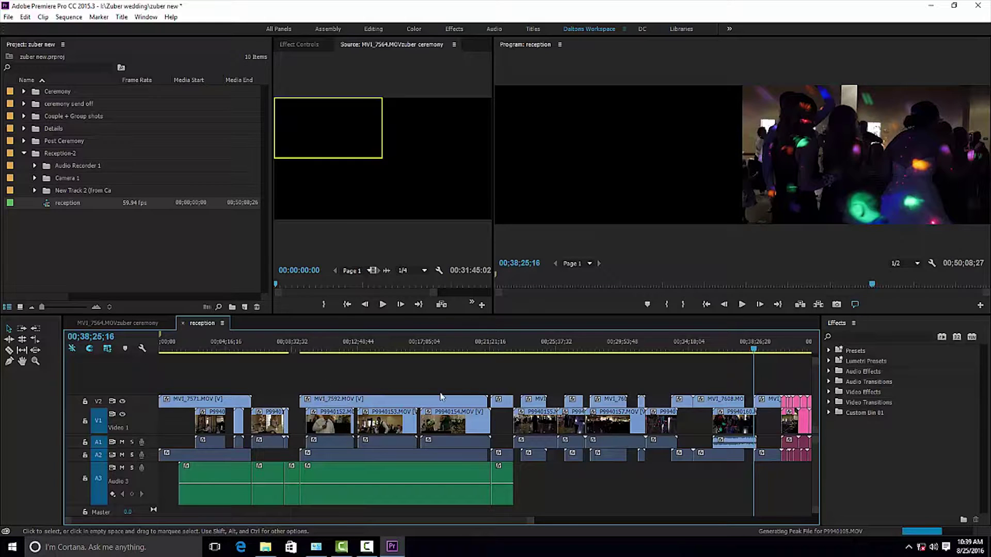
# Check the footage at the first pink-labelled clips near 00;40;15 and at the speech near 00;21;31
pyautogui.moveTo(477, 520); pyautogui.dragTo(505, 520)
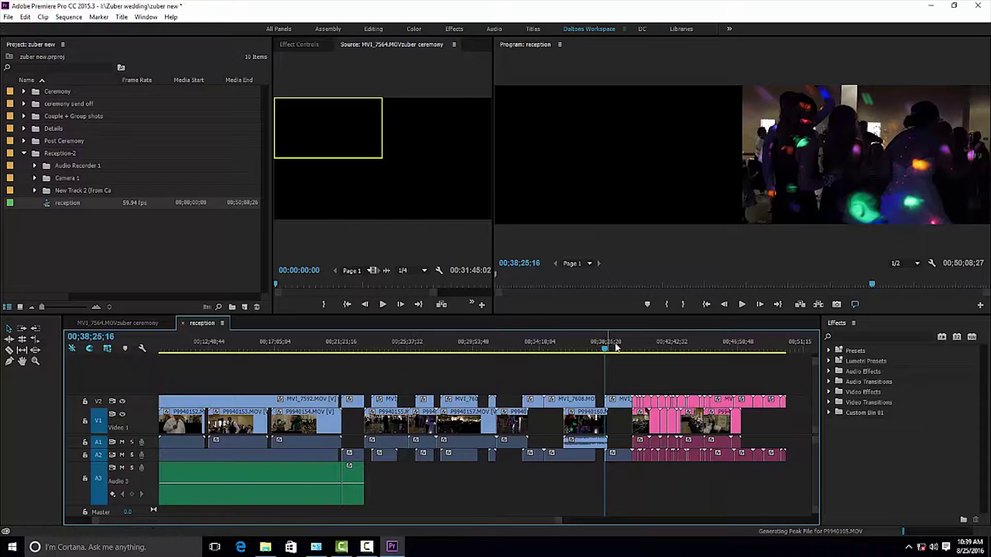
pyautogui.click(634, 349)
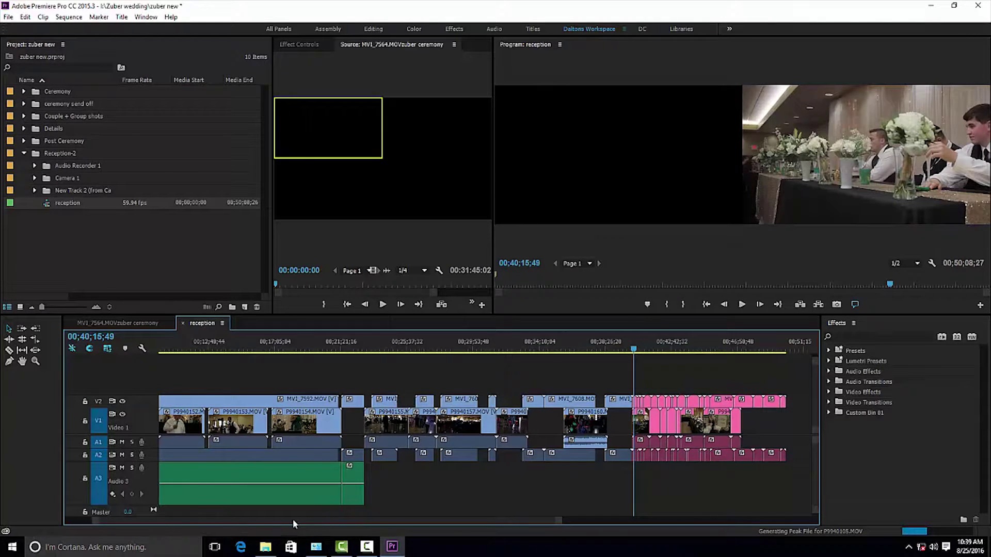
pyautogui.scroll(5, 392, 463)
pyautogui.click(492, 349)
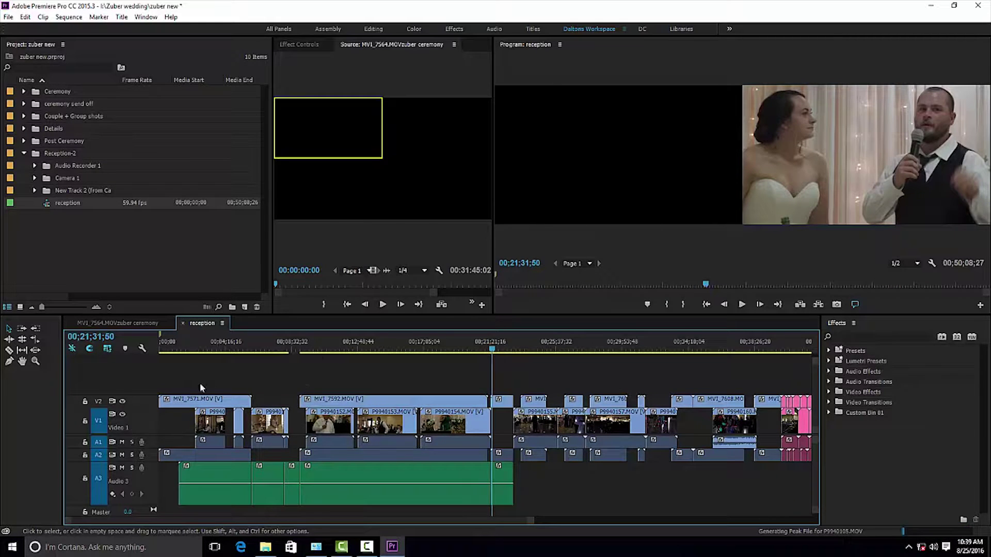
pyautogui.moveTo(363, 516); pyautogui.dragTo(436, 518)
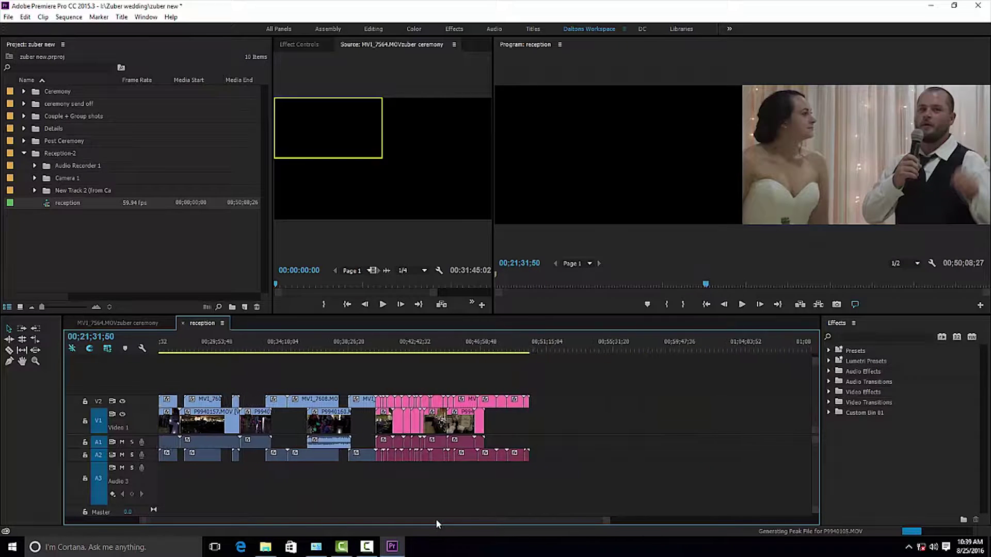
# Remove the first two short pink-labelled V2 clips above P9940138.MOV after previewing them
pyautogui.click(383, 350)
pyautogui.press('space')
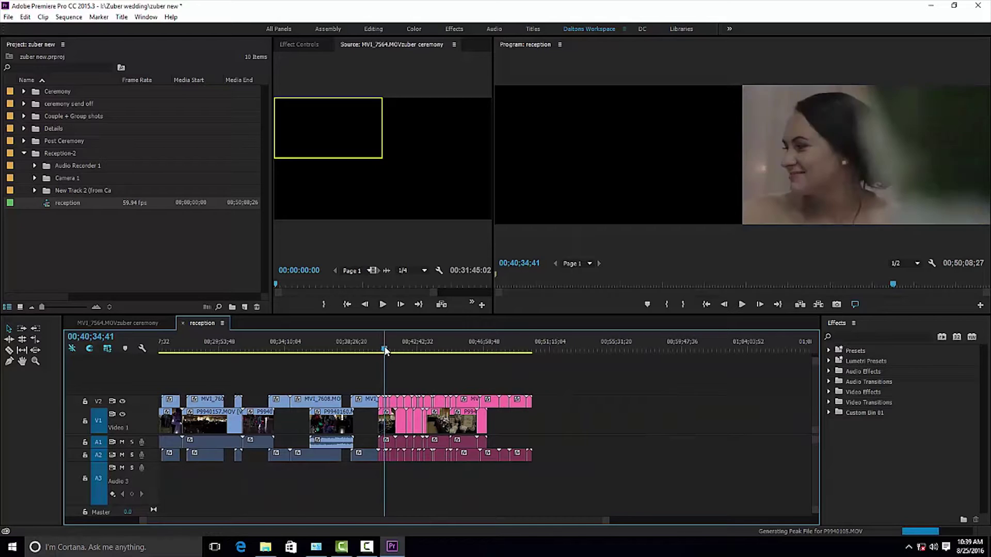
pyautogui.moveTo(607, 519); pyautogui.dragTo(504, 515)
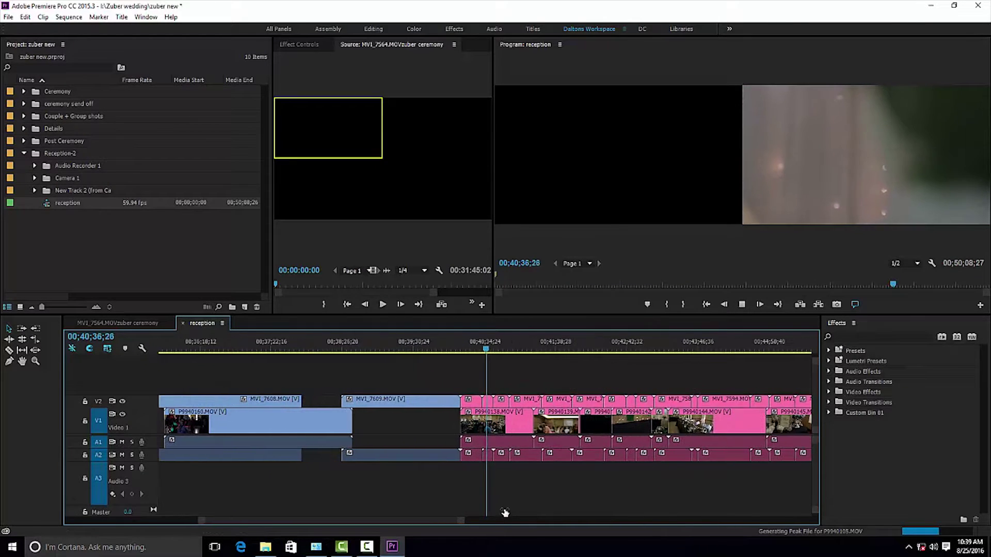
pyautogui.press('space')
pyautogui.click(468, 402)
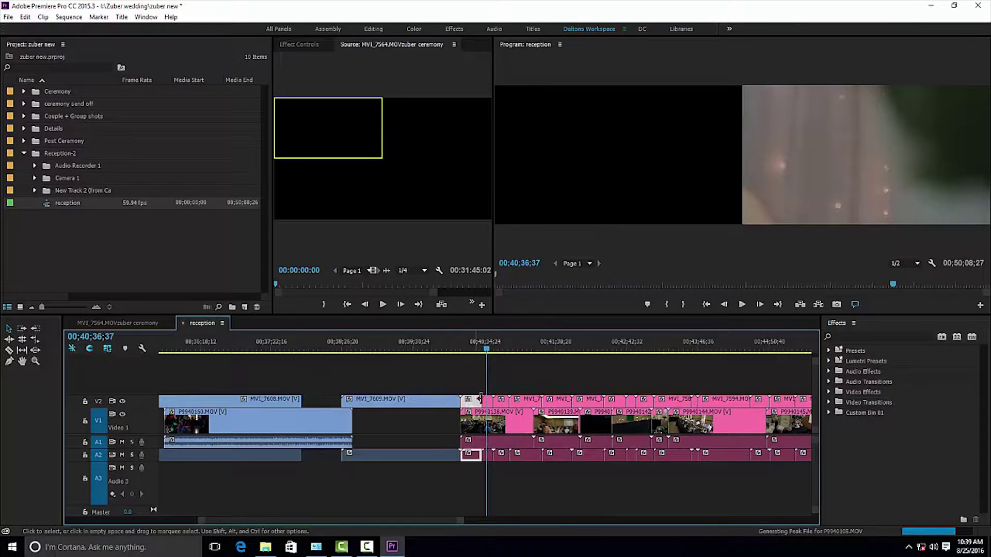
pyautogui.moveTo(479, 398); pyautogui.dragTo(487, 405)
pyautogui.click(494, 348)
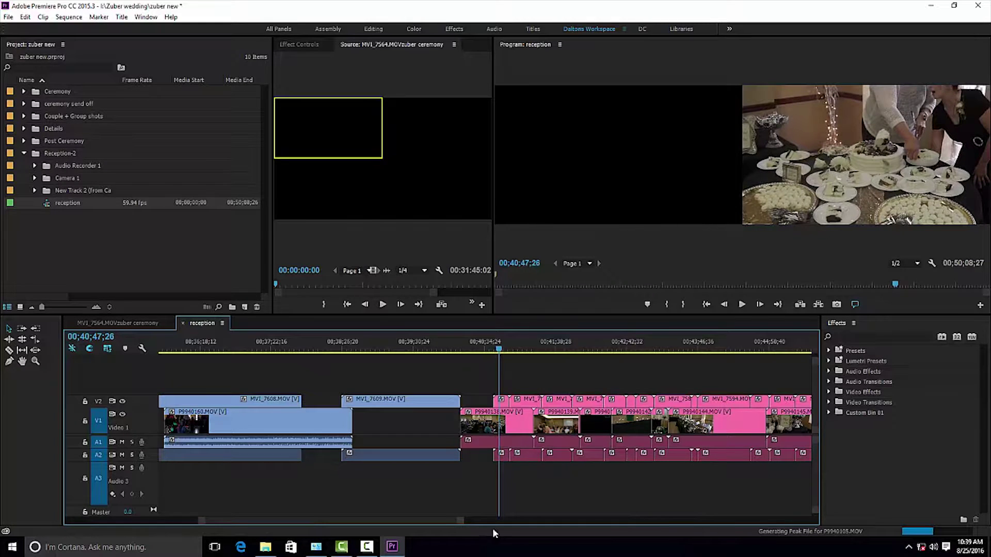
# Review the pink-labelled clips from about 00;40;47 and remove the short V2 clips before MVI_7594.MOV
pyautogui.moveTo(430, 519); pyautogui.dragTo(444, 521)
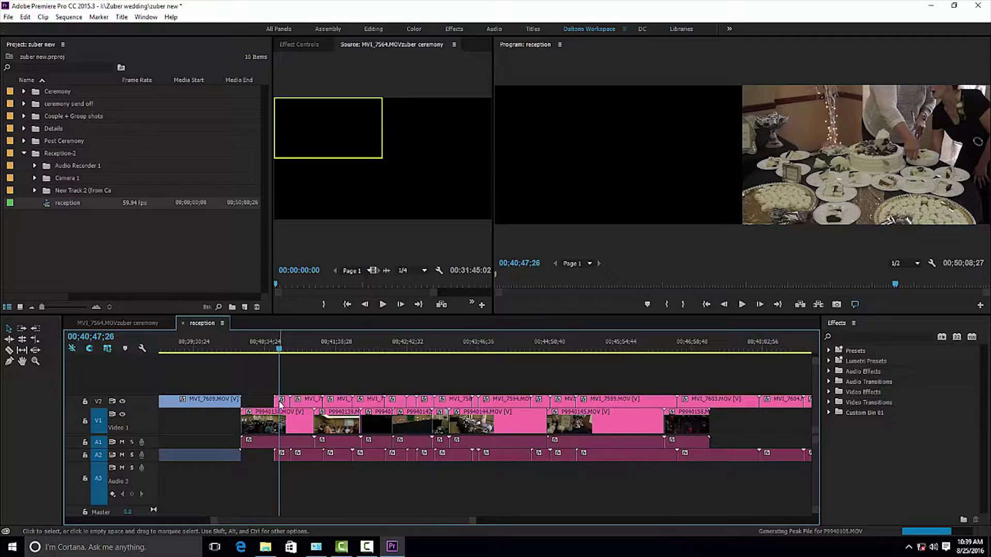
pyautogui.click(285, 351)
pyautogui.moveTo(284, 350); pyautogui.dragTo(417, 349)
pyautogui.moveTo(489, 347); pyautogui.dragTo(442, 349)
# Play the dance footage near the start of P9940156.MOV and look over the whole sequence
pyautogui.moveTo(483, 520); pyautogui.dragTo(442, 520)
pyautogui.moveTo(370, 341)
pyautogui.mouseDown()
pyautogui.moveTo(332, 339)
pyautogui.moveTo(378, 341)
pyautogui.mouseUp()
pyautogui.press('space')
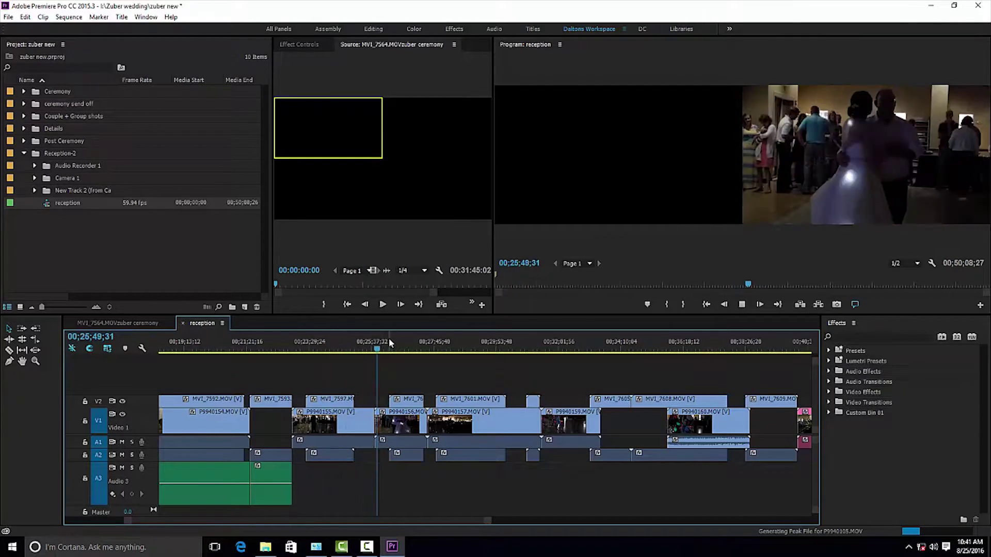
pyautogui.moveTo(488, 520); pyautogui.dragTo(608, 520)
pyautogui.press('space')
pyautogui.click(499, 342)
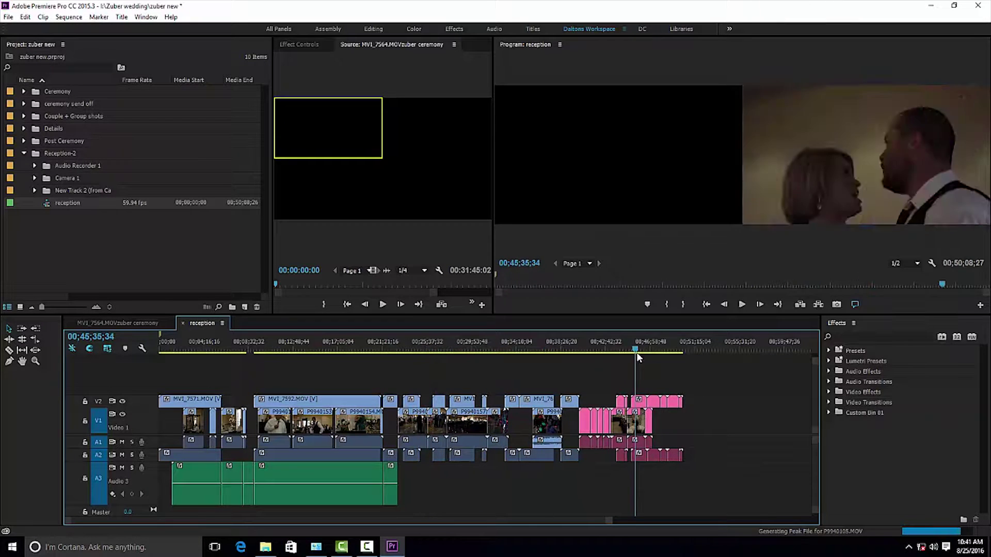
# Shift the last pink-labelled clips on V1 and V2 further along the sequence, placing one V2 clip apart at the far end
pyautogui.moveTo(679, 400)
pyautogui.mouseDown()
pyautogui.moveTo(691, 400)
pyautogui.moveTo(667, 400)
pyautogui.mouseUp()
pyautogui.click(665, 350)
pyautogui.click(654, 349)
pyautogui.click(644, 351)
pyautogui.moveTo(648, 421); pyautogui.dragTo(764, 400)
pyautogui.click(762, 350)
pyautogui.click(757, 350)
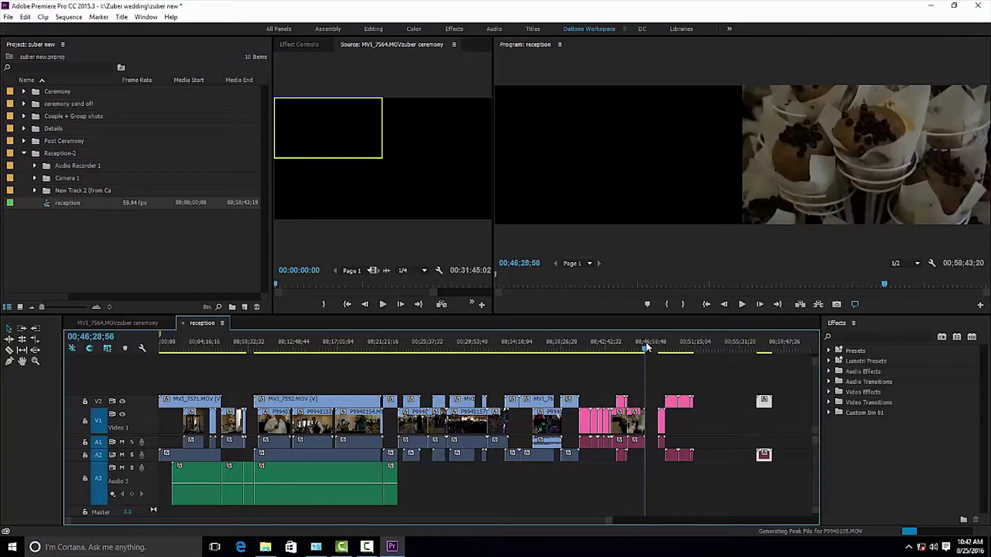
# Delete P9940145.MOV, the pink-labelled V1 clip that follows P9940144.MOV
pyautogui.moveTo(647, 347); pyautogui.dragTo(633, 349)
pyautogui.press('=')
pyautogui.click(480, 351)
pyautogui.press('Delete')
pyautogui.click(471, 350)
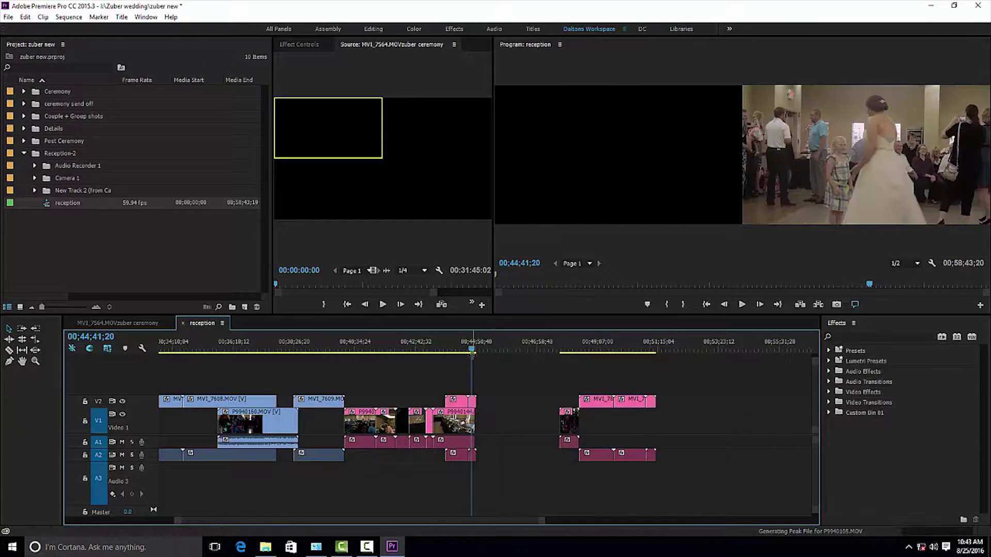
# Move the two pink-labelled V2 clips above P9940144.MOV down to V1, directly before P9940158.MOV
pyautogui.click(456, 347)
pyautogui.moveTo(471, 400); pyautogui.dragTo(540, 420)
pyautogui.click(475, 350)
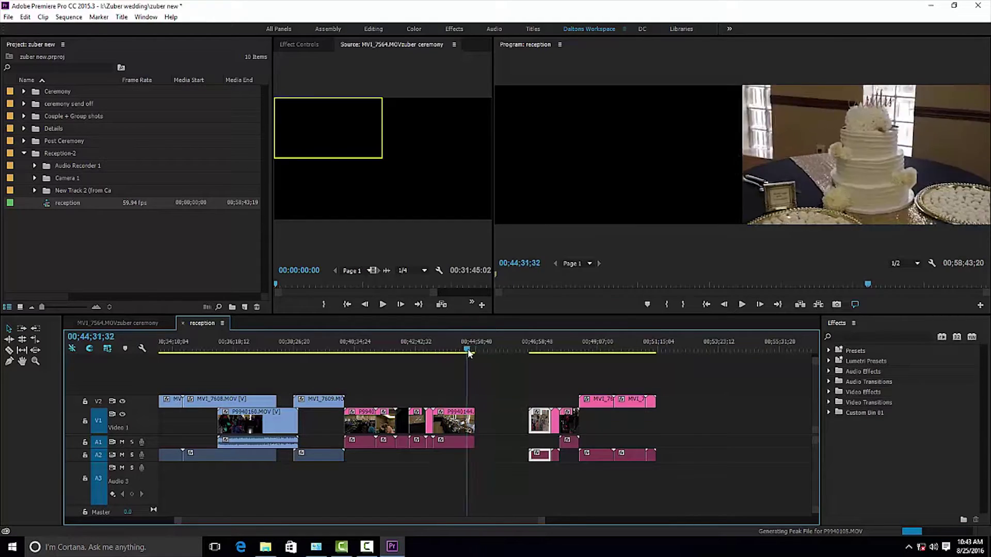
pyautogui.click(467, 351)
pyautogui.click(472, 401)
# Move the P9940144.MOV clip to the beginning of the sequence on V2, over the opening of MVI_7571.MOV
pyautogui.click(436, 351)
pyautogui.moveTo(447, 418); pyautogui.dragTo(469, 416)
pyautogui.press('-')
pyautogui.press('-')
pyautogui.click(159, 350)
pyautogui.click(166, 350)
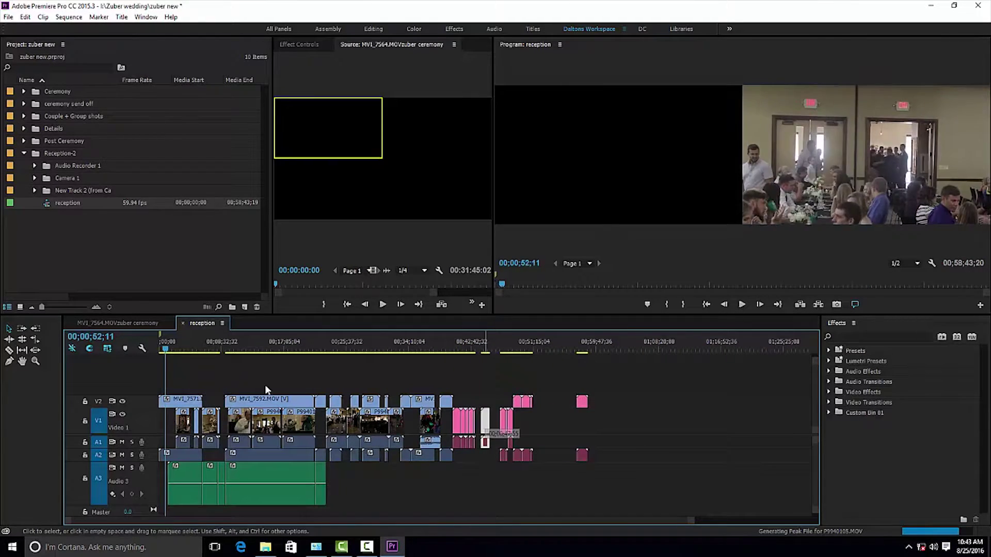
pyautogui.click(171, 350)
# Delete the three pink-labelled V1 clips that follow P9940139.MOV, up to about 00;43;16
pyautogui.click(480, 350)
pyautogui.press('=')
pyautogui.moveTo(484, 351); pyautogui.dragTo(465, 350)
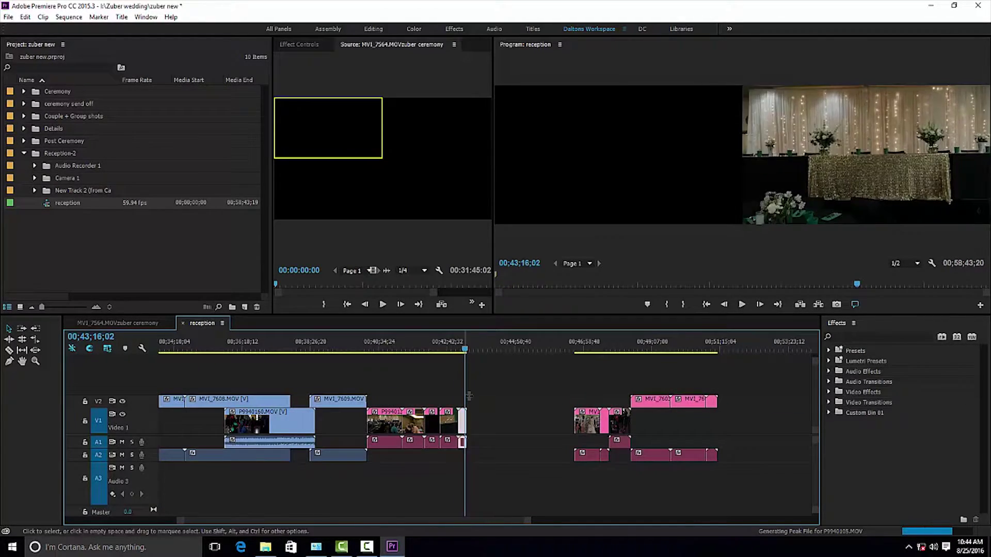
pyautogui.press('Delete')
pyautogui.click(456, 349)
pyautogui.click(454, 349)
pyautogui.press('Delete')
pyautogui.click(433, 349)
pyautogui.press('Delete')
# Split P9940138.MOV at two points near its start and ripple delete the segment between the cuts
pyautogui.click(421, 350)
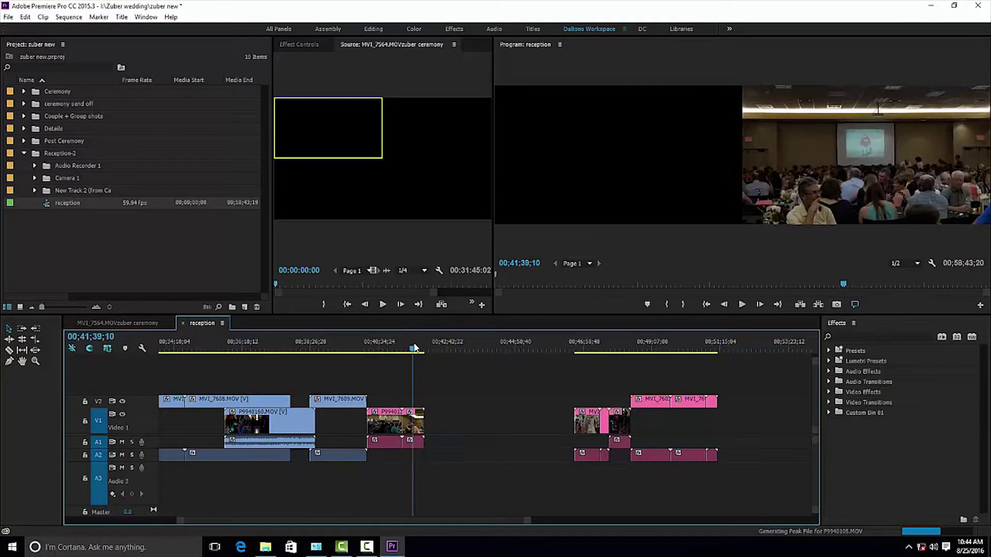
pyautogui.moveTo(381, 345)
pyautogui.mouseDown()
pyautogui.moveTo(369, 347)
pyautogui.moveTo(388, 350)
pyautogui.mouseUp()
pyautogui.press('c')
pyautogui.click(377, 420)
pyautogui.click(383, 350)
pyautogui.click(383, 420)
pyautogui.rightClick(379, 420)
pyautogui.click(405, 87)
# Split P9940139.MOV at about 00;41;17 and ripple delete the unwanted footage before the cut
pyautogui.click(389, 351)
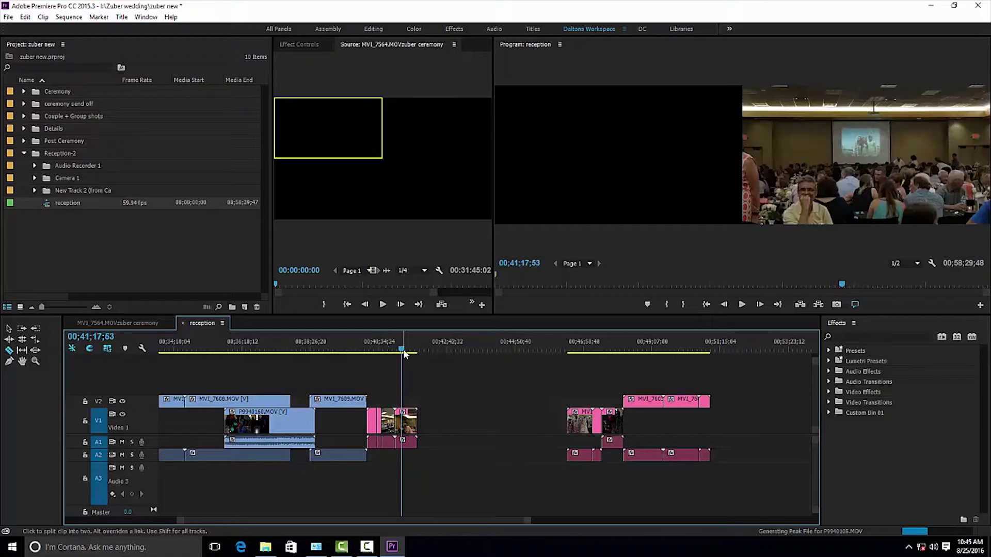
pyautogui.click(401, 420)
pyautogui.press('v')
pyautogui.rightClick(388, 421)
pyautogui.click(408, 88)
# Move the remaining pink-labelled V1 clips after MVI_7609.MOV into the gap following P9940148.MOV
pyautogui.click(388, 350)
pyautogui.moveTo(389, 398); pyautogui.dragTo(352, 447)
pyautogui.rightClick(372, 420)
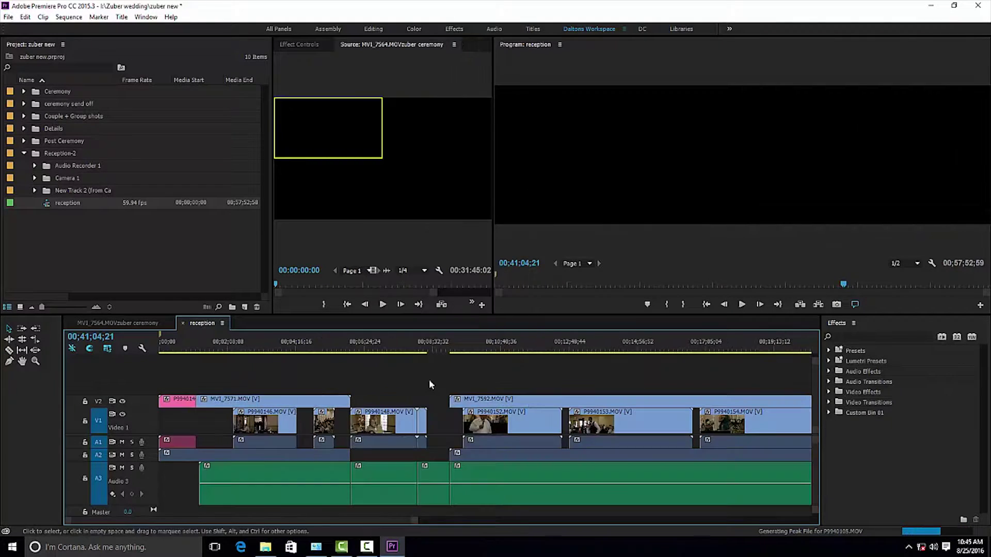
# Move the separated group of pink-labelled clips back so that it directly follows MVI_7609.MOV
pyautogui.moveTo(428, 353); pyautogui.dragTo(581, 345)
pyautogui.press('\\')
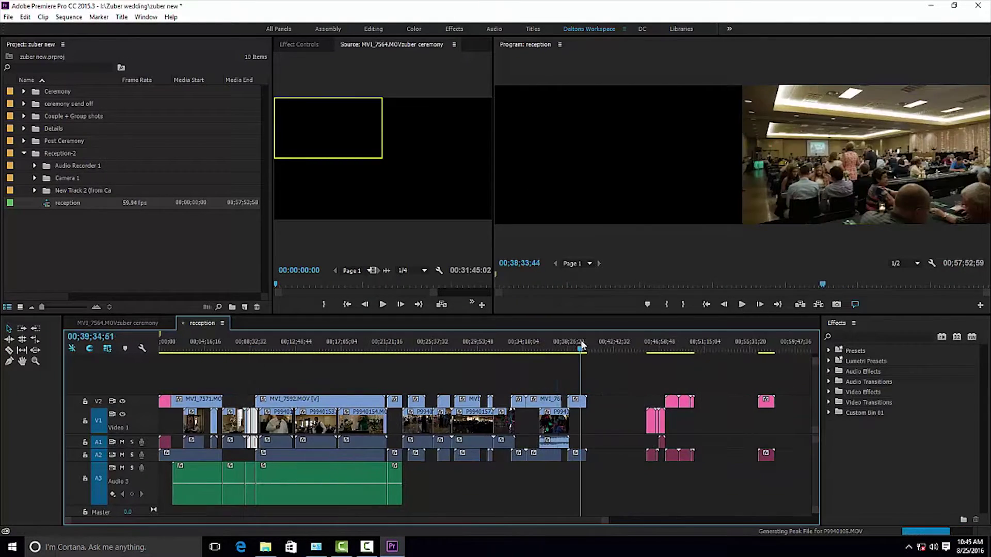
pyautogui.moveTo(658, 386); pyautogui.dragTo(618, 388)
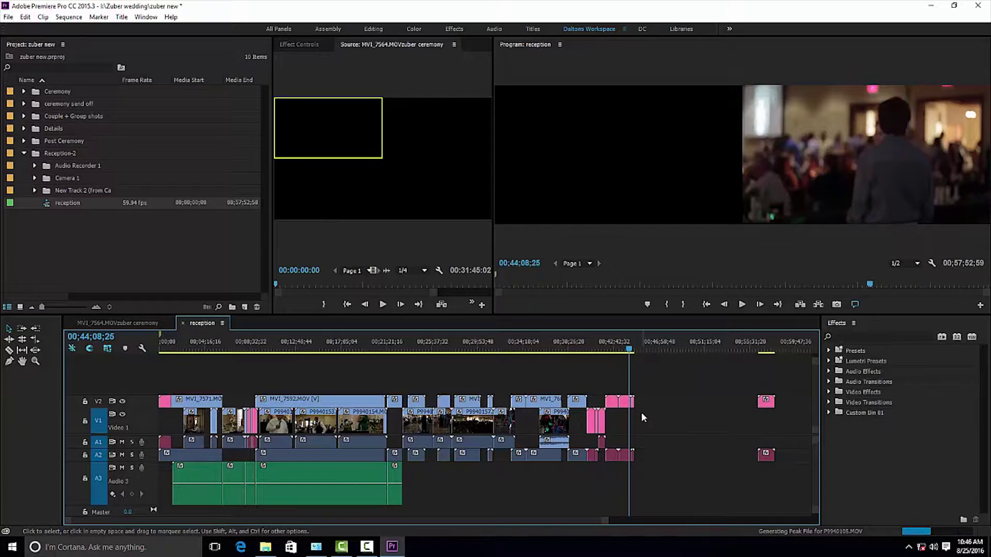
pyautogui.press('\\')
# Delete all the external audio clips on A3 and play the sequence from its start
pyautogui.moveTo(168, 467); pyautogui.dragTo(421, 490)
pyautogui.press('Delete')
pyautogui.moveTo(595, 520); pyautogui.dragTo(541, 521)
pyautogui.press('Home')
pyautogui.press('space')
# Unlink the audio from the video for all clips and delete the pink-labelled audio clip at the start of A1
pyautogui.click(132, 442)
pyautogui.hotkey('ctrl', 'a')
pyautogui.rightClick(301, 439)
pyautogui.click(375, 212)
pyautogui.click(167, 442)
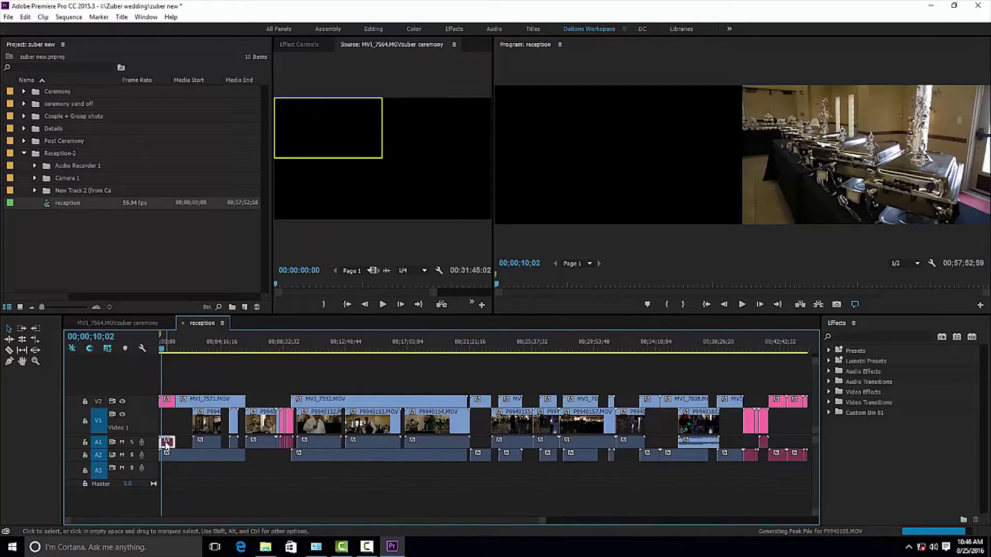
pyautogui.press('Delete')
# Expand Custom Bin 01 and apply Exponential Fade to the start of the first pink-labelled A1 audio clip after P9940148.MOV
pyautogui.click(253, 350)
pyautogui.moveTo(254, 350); pyautogui.dragTo(278, 350)
pyautogui.press('=')
pyautogui.press('=')
pyautogui.click(478, 349)
pyautogui.press('space')
pyautogui.click(828, 412)
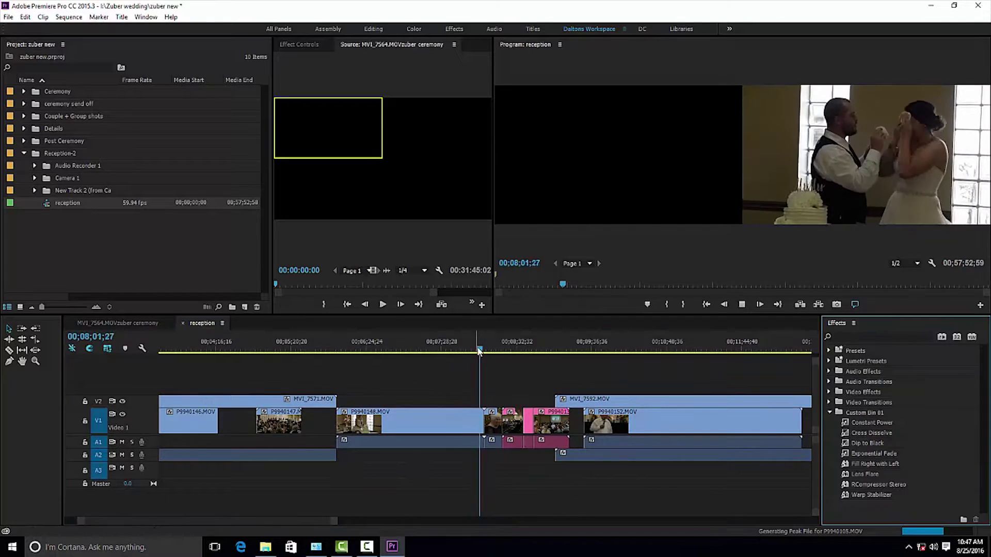
pyautogui.moveTo(873, 454); pyautogui.dragTo(502, 443)
# Delete the A1 audio of P9940152.MOV and P9940153.MOV
pyautogui.scroll(-2, 491, 454)
pyautogui.press('-')
pyautogui.click(471, 350)
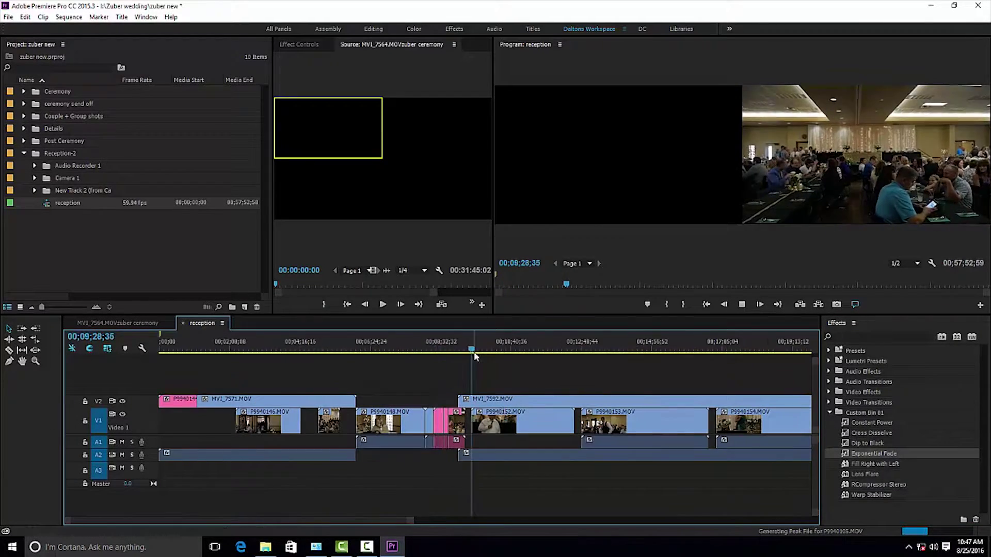
pyautogui.scroll(-3, 473, 354)
pyautogui.click(495, 442)
pyautogui.press('Delete')
# Trim the start of P9940154.MOV's A1 audio to near the end of MVI_7592.MOV and play the transition
pyautogui.click(598, 445)
pyautogui.moveTo(572, 442); pyautogui.dragTo(712, 442)
pyautogui.click(697, 350)
pyautogui.press('space')
pyautogui.scroll(-5, 535, 361)
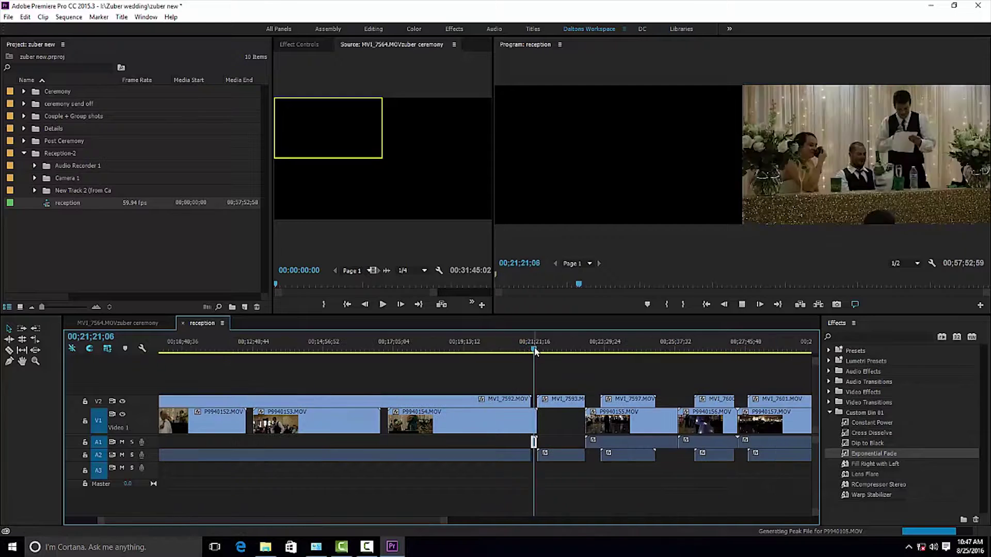
# Delete the A2 audio of MVI_7597.MOV, MVI_7600.MOV and MVI_7601.MOV, and start MVI_7605.MOV's A2 audio at the end of P9940159.MOV
pyautogui.click(394, 455)
pyautogui.press('Delete')
pyautogui.click(370, 350)
pyautogui.click(553, 454)
pyautogui.press('Delete')
pyautogui.click(624, 454)
pyautogui.press('Delete')
pyautogui.scroll(-4, 473, 356)
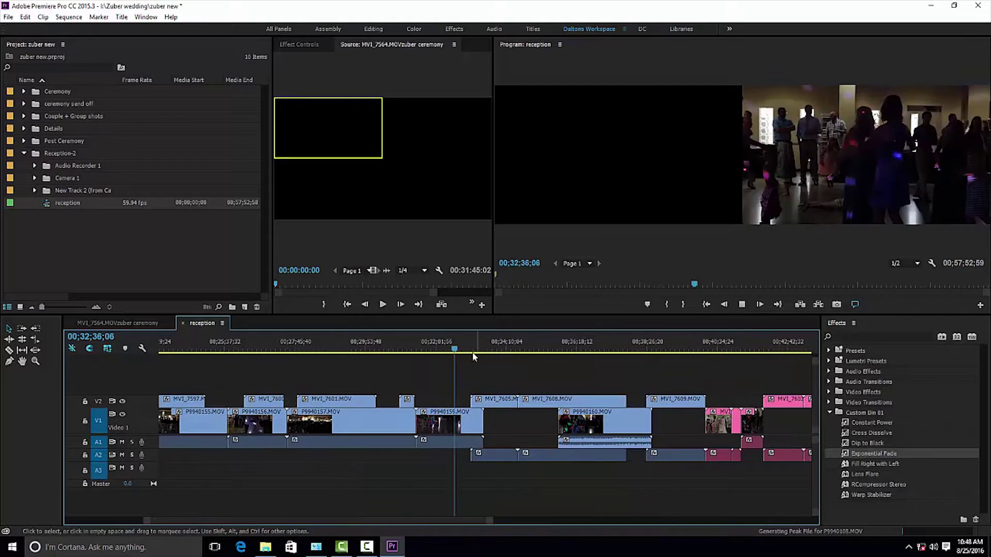
pyautogui.moveTo(472, 454); pyautogui.dragTo(484, 455)
# Split MVI_7605.MOV and its audio at P9940159.MOV's end and at 00;33;53;49, then ripple-delete the section between the cuts
pyautogui.click(497, 345)
pyautogui.press('space')
pyautogui.press('space')
pyautogui.press('c')
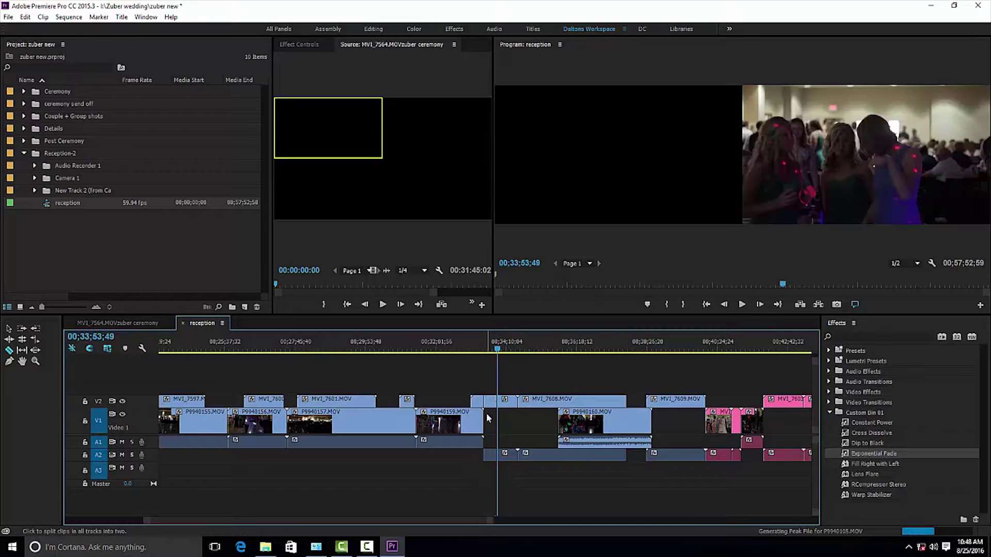
pyautogui.press('v')
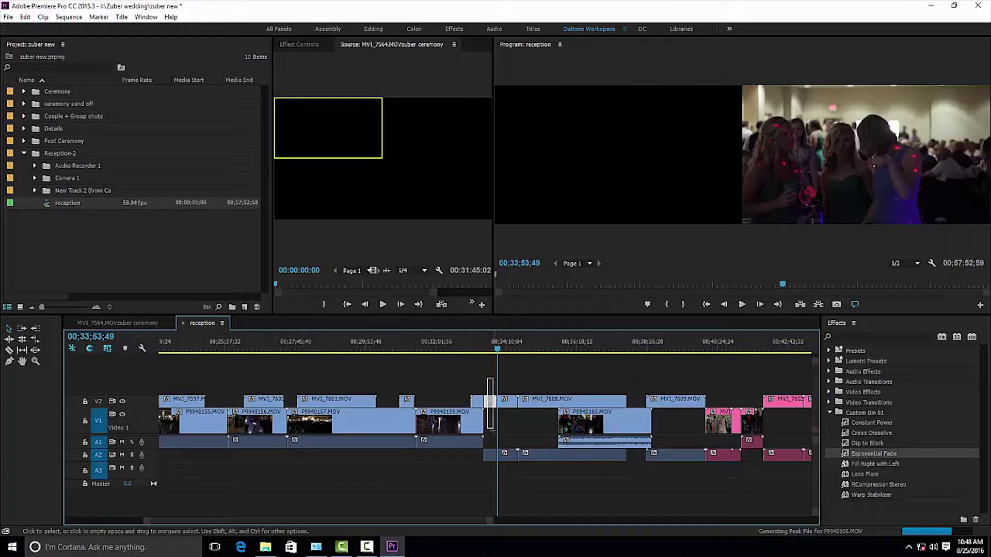
pyautogui.rightClick(489, 456)
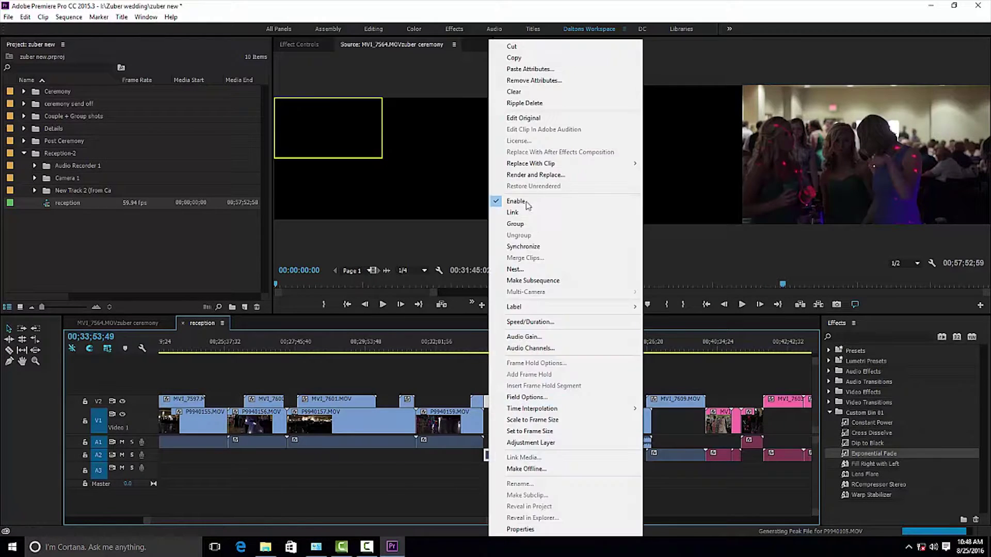
pyautogui.click(531, 104)
pyautogui.press('space')
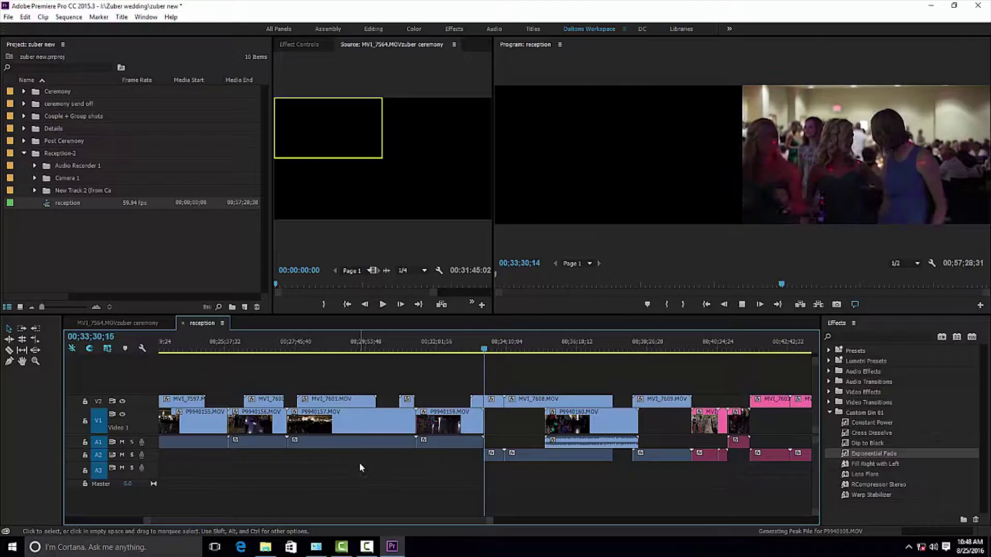
# Expand audio track A2 and scrub through the footage just before MVI_7608.MOV
pyautogui.press('space')
pyautogui.doubleClick(154, 450)
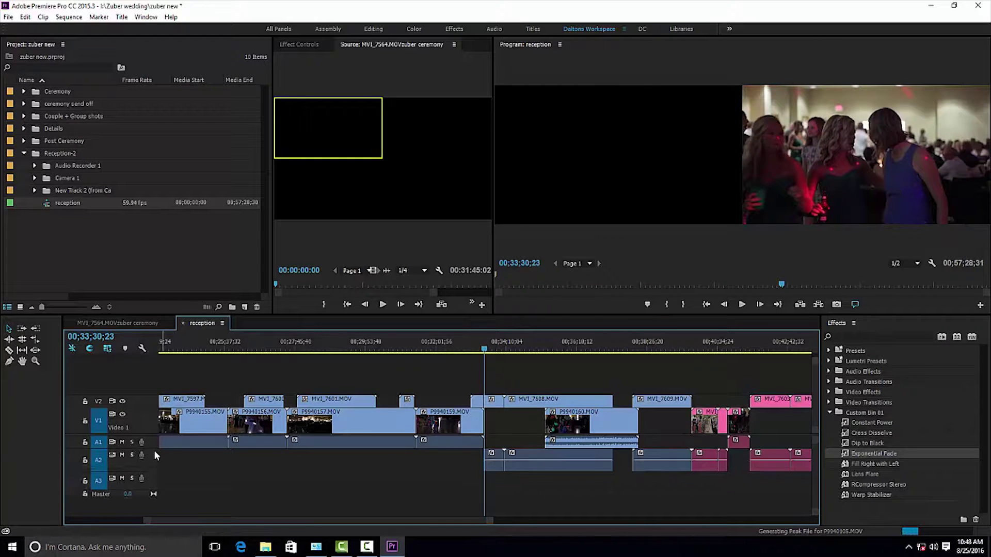
pyautogui.scroll(-5, 473, 520)
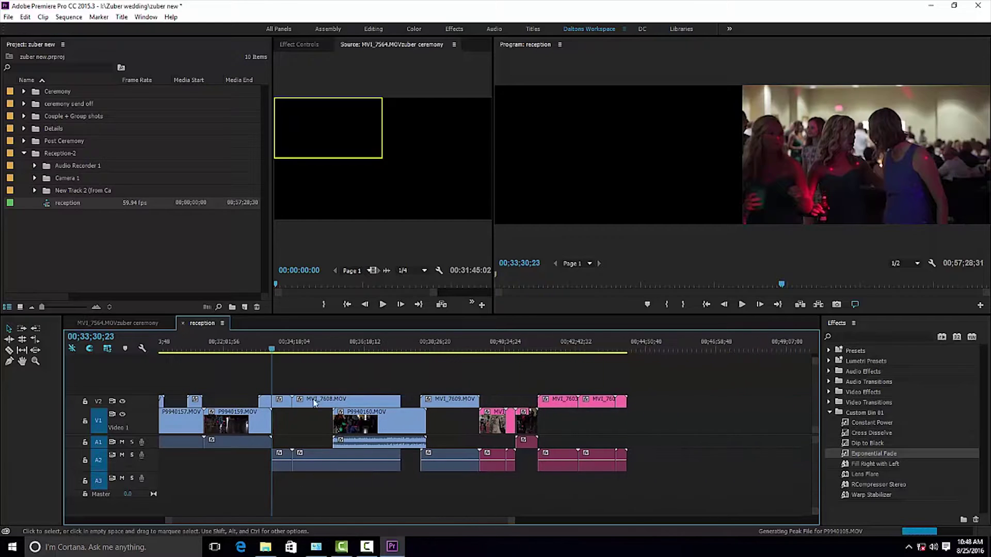
pyautogui.click(283, 351)
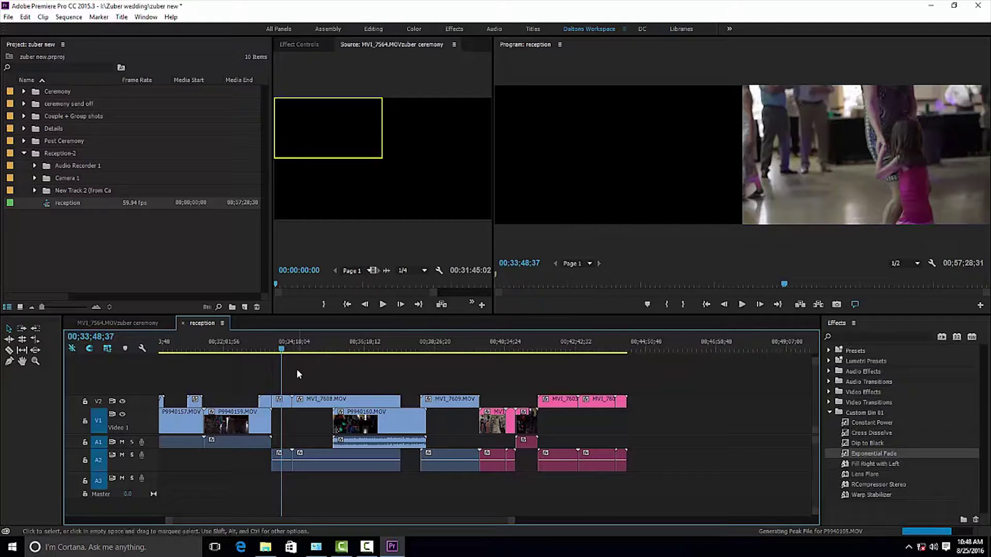
pyautogui.moveTo(282, 351); pyautogui.dragTo(283, 347)
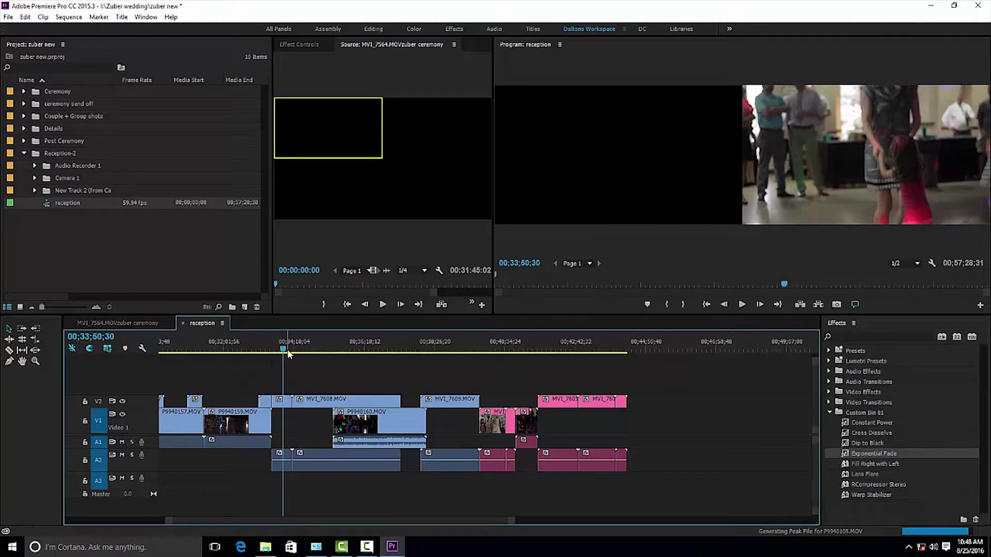
pyautogui.click(286, 351)
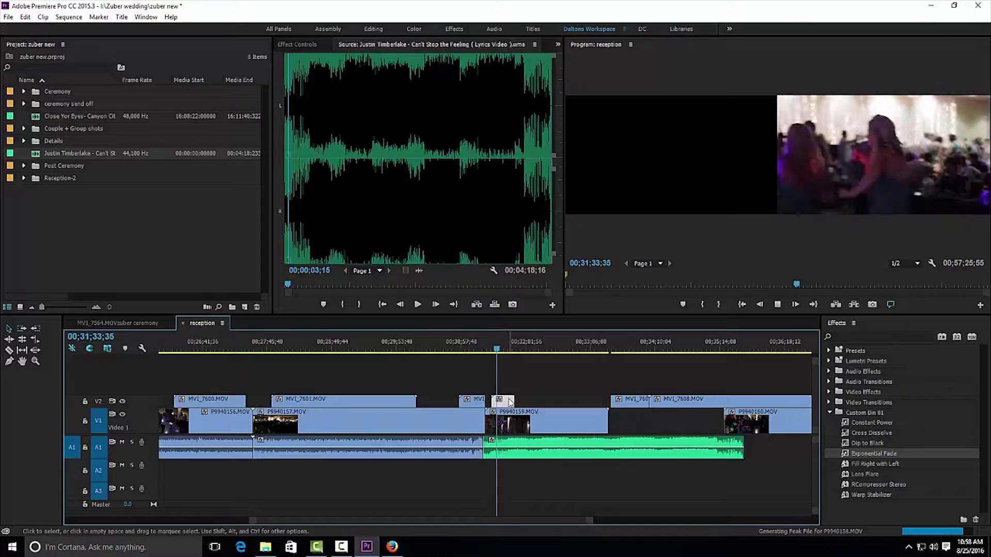
# Split the short V2 clip above P9940159.MOV at 00;31;38;09 and move its second part later on the track
pyautogui.press('space')
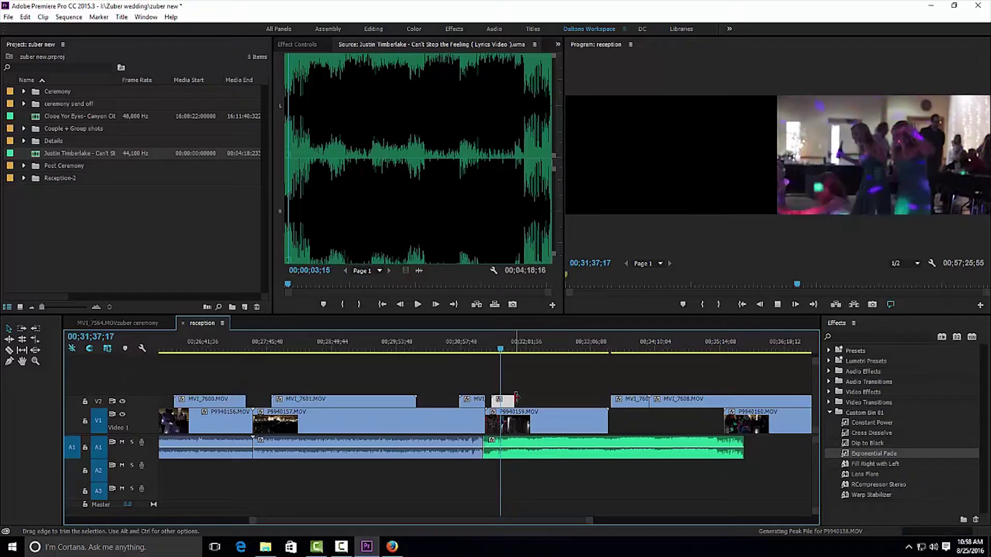
pyautogui.press('c')
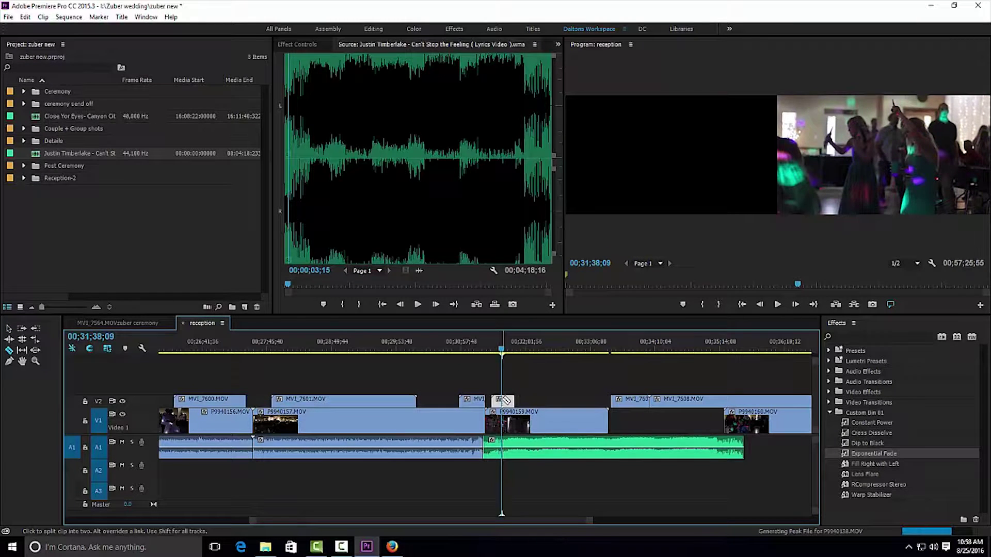
pyautogui.click(503, 401)
pyautogui.press('v')
pyautogui.moveTo(509, 401); pyautogui.dragTo(526, 400)
pyautogui.press('space')
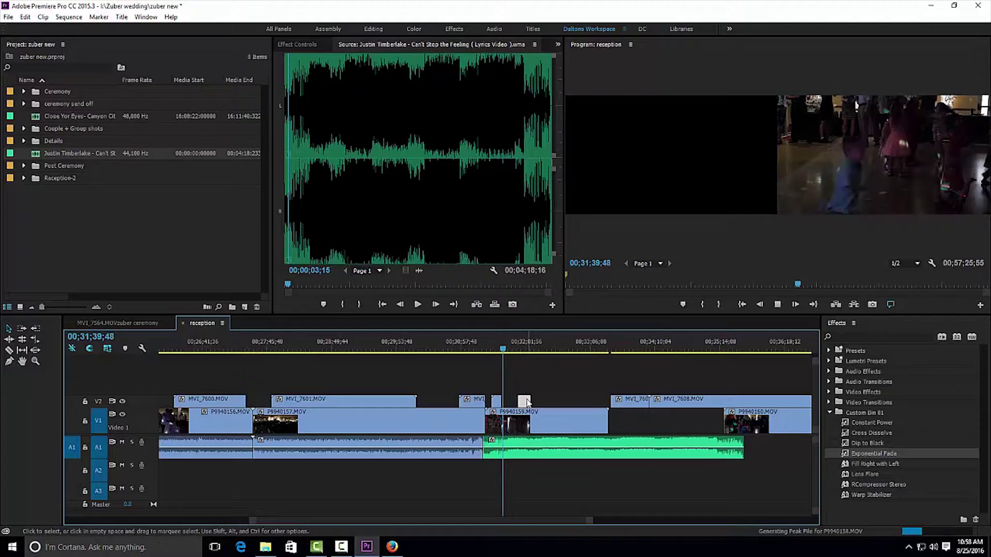
# Move the V2 clip just before MVI_7608.MOV back over P9940159.MOV and play from there
pyautogui.click(519, 348)
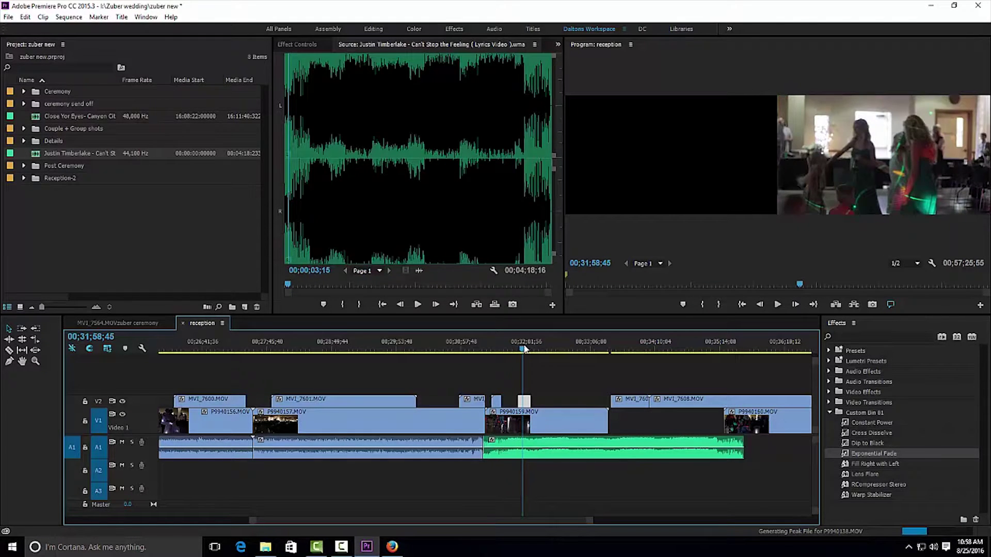
pyautogui.moveTo(525, 349); pyautogui.dragTo(537, 349)
pyautogui.moveTo(629, 401); pyautogui.dragTo(512, 405)
pyautogui.click(551, 349)
pyautogui.click(500, 349)
pyautogui.press('space')
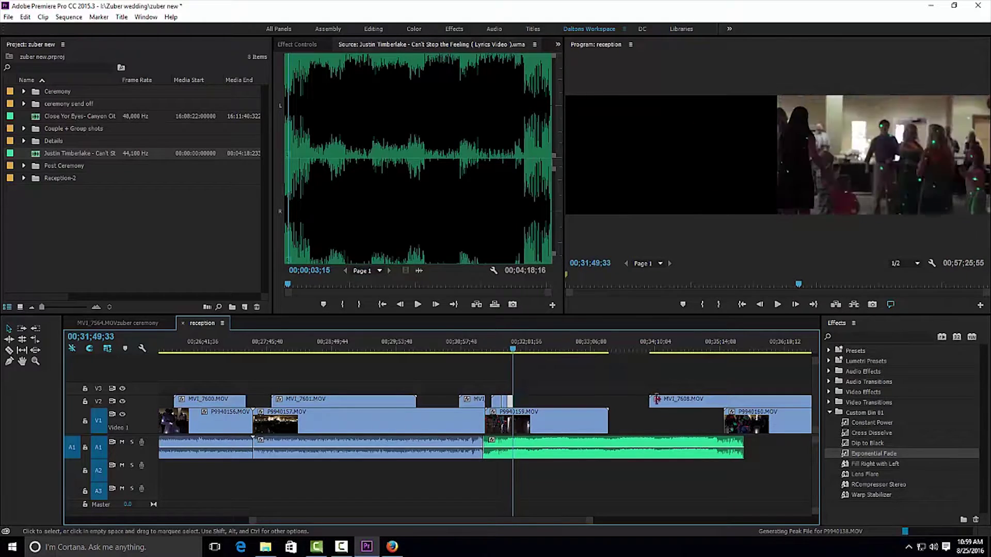
# Move MVI_7608.MOV back behind the short V2 clips, split it, and shift the remainder later on the track
pyautogui.moveTo(671, 401); pyautogui.dragTo(536, 401)
pyautogui.scroll(-2, 439, 352)
pyautogui.click(438, 349)
pyautogui.hotkey('ctrl', 'k')
pyautogui.click(434, 349)
pyautogui.moveTo(449, 400)
pyautogui.mouseDown()
pyautogui.moveTo(435, 401)
pyautogui.moveTo(467, 401)
pyautogui.mouseUp()
# Split the shifted MVI_7608.MOV footage at a new point and pull the wanted part back against the preceding V2 clip
pyautogui.click(438, 350)
pyautogui.hotkey('ctrl', 'k')
pyautogui.click(467, 349)
pyautogui.click(440, 350)
pyautogui.press('space')
pyautogui.moveTo(485, 401); pyautogui.dragTo(447, 401)
# Cut the V2 footage above P9940159.MOV at two more points and move the following piece back to close up
pyautogui.click(474, 350)
pyautogui.hotkey('ctrl', 'k')
pyautogui.press('space')
pyautogui.hotkey('ctrl', 'k')
pyautogui.click(494, 350)
pyautogui.moveTo(481, 401)
pyautogui.mouseDown()
pyautogui.moveTo(496, 401)
pyautogui.moveTo(466, 400)
pyautogui.mouseUp()
# Split the V2 footage once more, separate the remainder, and move the chosen last piece back beside the short clips
pyautogui.click(452, 349)
pyautogui.hotkey('ctrl', 'k')
pyautogui.click(459, 350)
pyautogui.moveTo(460, 352); pyautogui.dragTo(483, 351)
pyautogui.moveTo(459, 401); pyautogui.dragTo(483, 401)
pyautogui.click(455, 352)
pyautogui.press('space')
pyautogui.moveTo(490, 401); pyautogui.dragTo(466, 402)
# Trim the end of P9940159.MOV to the end of the short V2 clips and move P9940160.MOV back to follow it
pyautogui.click(463, 350)
pyautogui.moveTo(511, 421); pyautogui.dragTo(465, 421)
pyautogui.moveTo(386, 521); pyautogui.dragTo(408, 522)
pyautogui.moveTo(480, 421); pyautogui.dragTo(319, 421)
pyautogui.click(283, 350)
pyautogui.moveTo(635, 350); pyautogui.dragTo(617, 350)
# Move MVI_7609.MOV on V2 to directly follow the short clips and delete P9940160.MOV from V1
pyautogui.click(418, 429)
pyautogui.moveTo(601, 401); pyautogui.dragTo(304, 401)
pyautogui.press('Delete')
# Play through MVI_7609.MOV and trim off its unwanted end
pyautogui.moveTo(281, 349); pyautogui.dragTo(297, 349)
pyautogui.press('space')
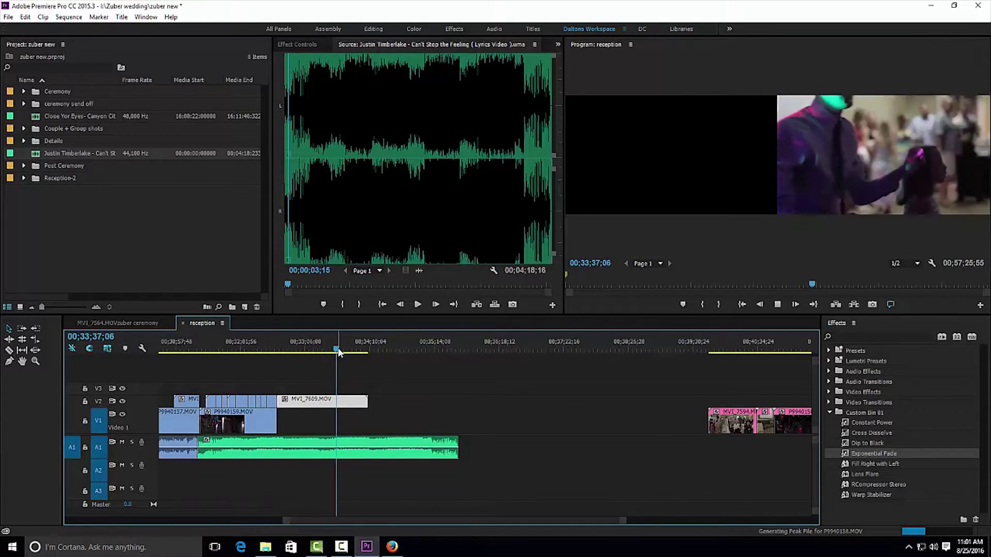
pyautogui.press('space')
pyautogui.moveTo(368, 401); pyautogui.dragTo(348, 402)
# Select all the pink-labelled clips and move them together to shortly after MVI_7609.MOV
pyautogui.press('-')
pyautogui.moveTo(753, 381); pyautogui.dragTo(639, 426)
pyautogui.moveTo(652, 421); pyautogui.dragTo(530, 413)
pyautogui.press('=')
pyautogui.press('=')
pyautogui.press('space')
# Shorten the end of MVI_7594.MOV and move it to directly follow MVI_7609.MOV
pyautogui.click(556, 349)
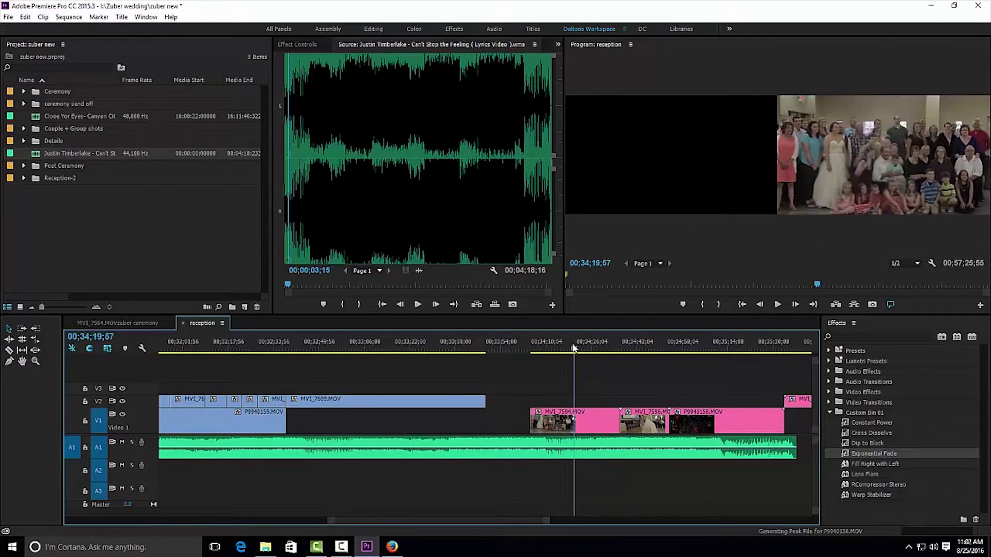
pyautogui.moveTo(574, 349); pyautogui.dragTo(550, 350)
pyautogui.moveTo(618, 420); pyautogui.dragTo(550, 420)
pyautogui.moveTo(541, 421); pyautogui.dragTo(494, 421)
# Shorten the end of MVI_7596.MOV and move it back to follow MVI_7594.MOV
pyautogui.click(624, 349)
pyautogui.press('space')
pyautogui.press('space')
pyautogui.moveTo(668, 420); pyautogui.dragTo(643, 420)
pyautogui.moveTo(632, 420); pyautogui.dragTo(553, 401)
# Delete the pink-labelled P9940158.MOV clip from V1
pyautogui.click(786, 349)
pyautogui.press('-')
pyautogui.press('-')
pyautogui.press('-')
pyautogui.press('-')
pyautogui.press('-')
pyautogui.click(475, 421)
pyautogui.press('Delete')
# Move the pink-labelled V2 clips back to directly follow MVI_7596.MOV
pyautogui.click(447, 349)
pyautogui.press('=')
pyautogui.press('=')
pyautogui.press('=')
pyautogui.press('=')
pyautogui.click(515, 349)
pyautogui.click(552, 349)
pyautogui.moveTo(623, 401); pyautogui.dragTo(561, 401)
# Split the pink V2 footage at 00;34;12;10 and delete its unwanted section
pyautogui.click(497, 349)
pyautogui.press('space')
pyautogui.press('space')
pyautogui.click(507, 402)
pyautogui.press('b')
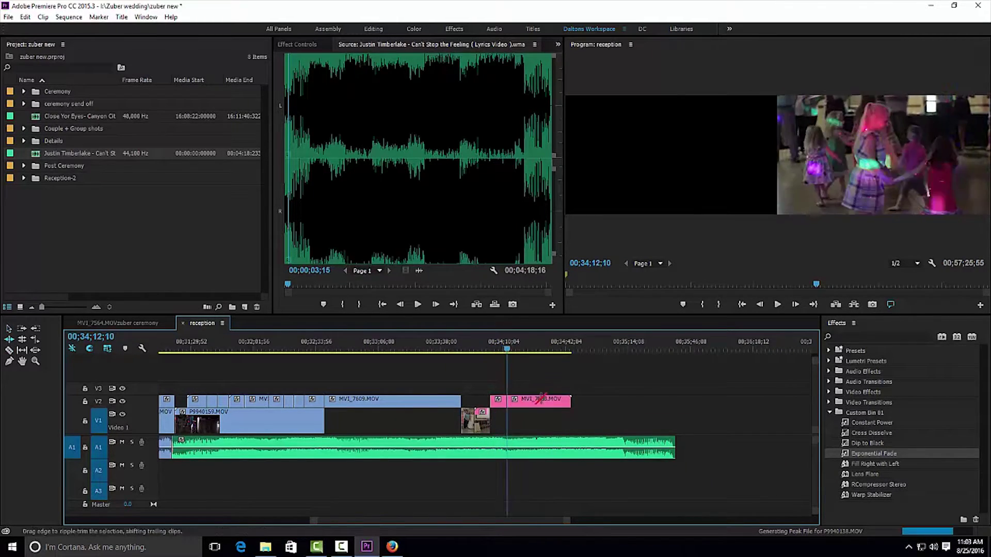
pyautogui.press('v')
pyautogui.click(544, 349)
pyautogui.click(537, 402)
pyautogui.press('Delete')
# Move the next pink V2 clip back to close the gap and scrub through it
pyautogui.click(570, 349)
pyautogui.moveTo(577, 401); pyautogui.dragTo(492, 401)
pyautogui.click(482, 349)
pyautogui.click(498, 350)
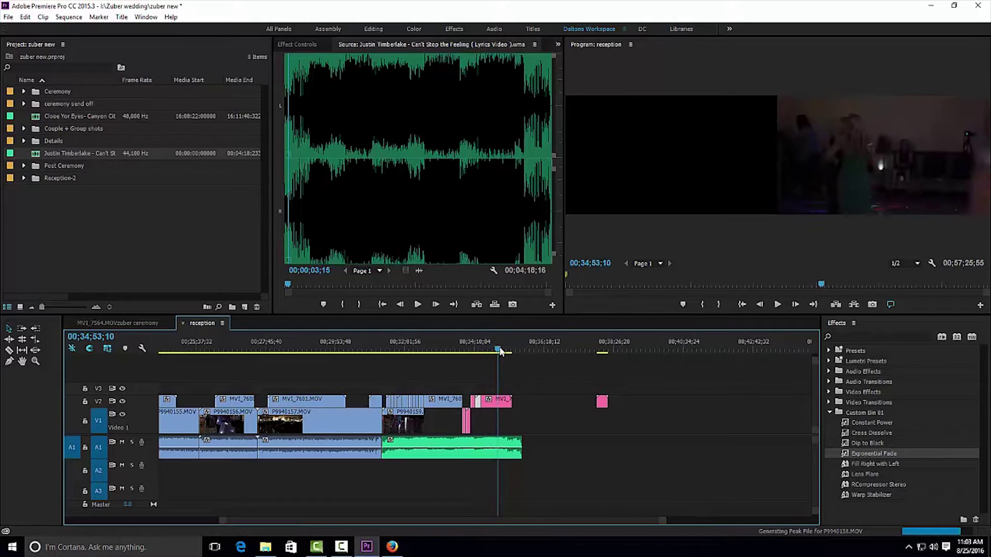
# Split the selected pink V2 clip at 00;34;29;45 and once further on, delete the section between, and close the gap
pyautogui.moveTo(500, 353); pyautogui.dragTo(485, 351)
pyautogui.press('=')
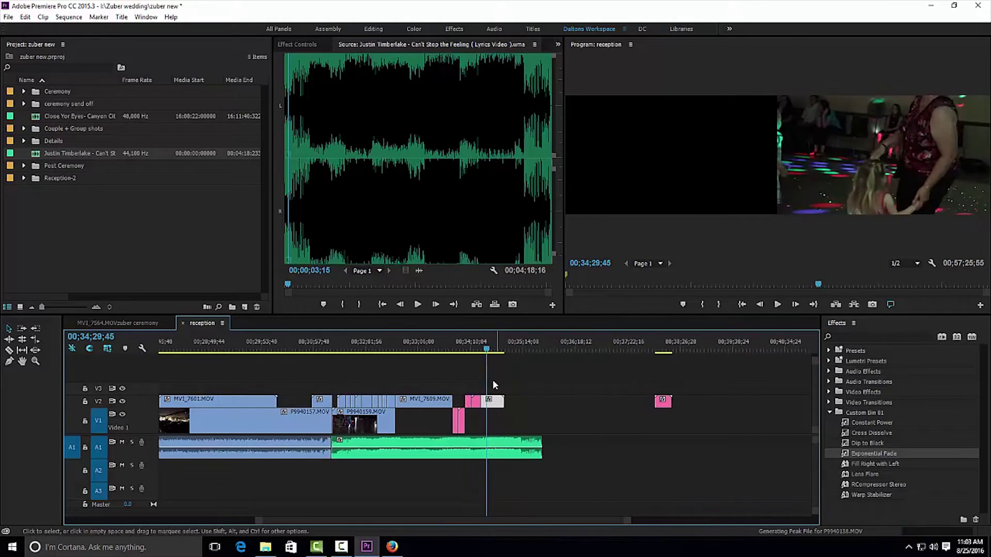
pyautogui.press('c')
pyautogui.click(486, 402)
pyautogui.click(497, 349)
pyautogui.click(495, 402)
pyautogui.click(490, 402)
pyautogui.press('Delete')
pyautogui.moveTo(500, 403); pyautogui.dragTo(491, 403)
# Move the isolated last pink clip, MVI_7607.MOV, to directly follow the other V2 clips and play it to its end
pyautogui.click(489, 349)
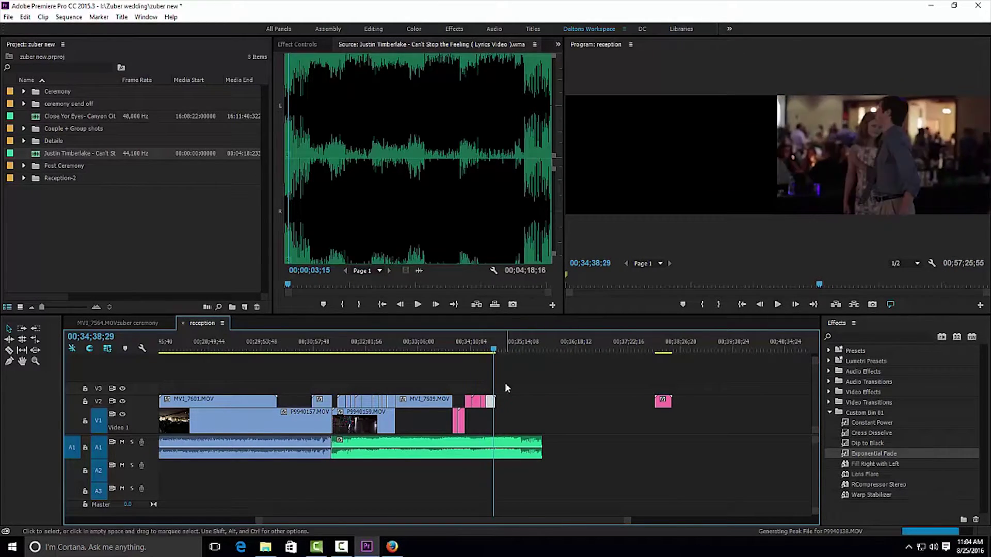
pyautogui.click(661, 349)
pyautogui.click(493, 351)
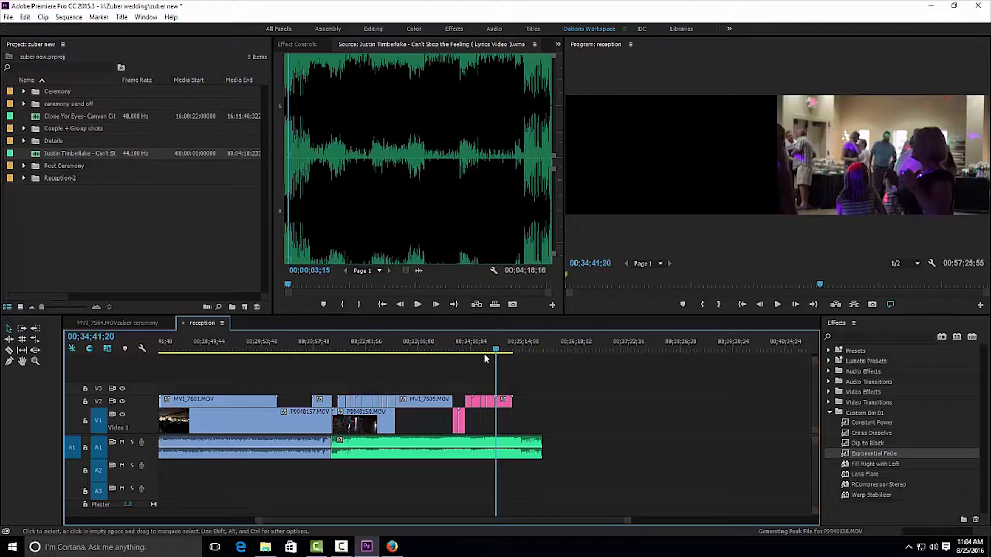
pyautogui.press('space')
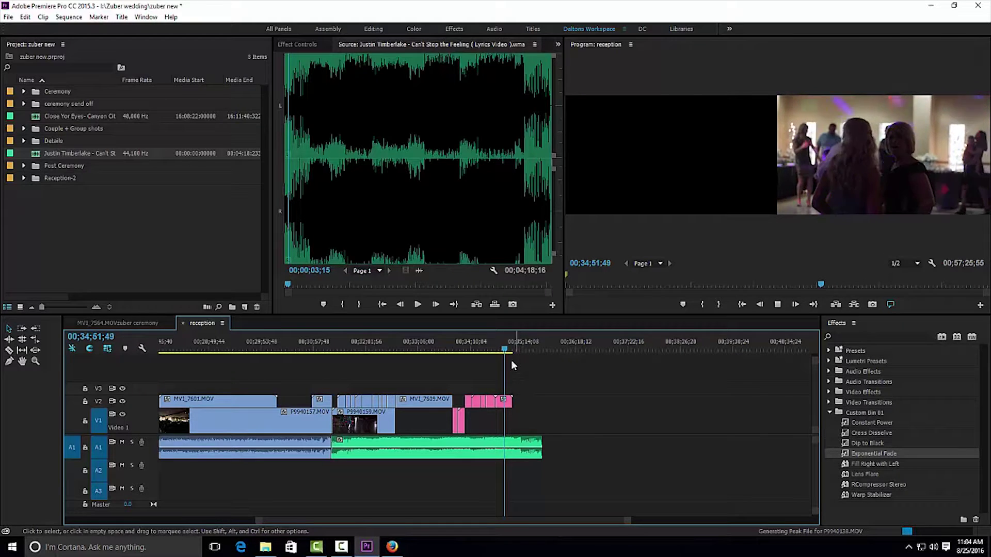
pyautogui.moveTo(505, 350); pyautogui.dragTo(510, 351)
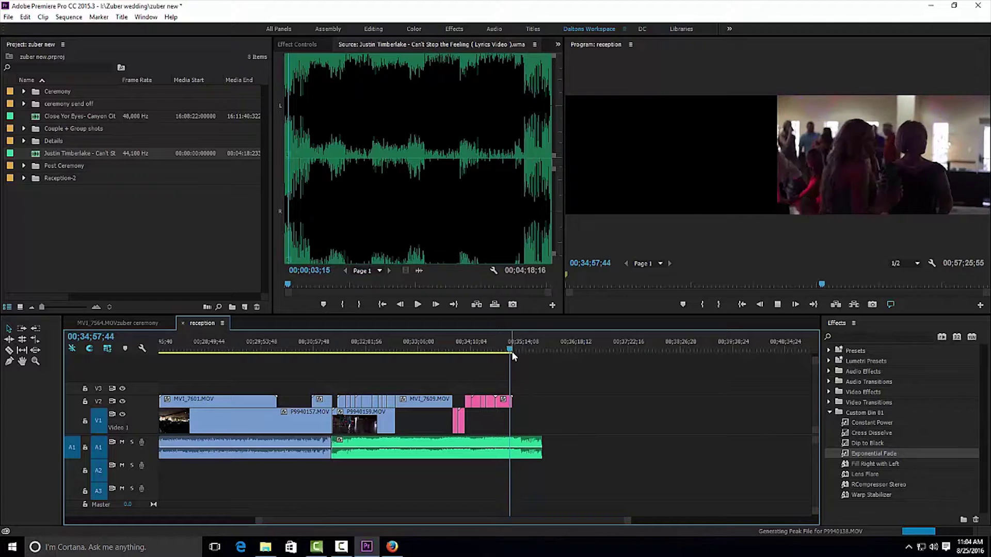
# Split the song on A1 at the end of MVI_7607.MOV and delete the rest of the song
pyautogui.moveTo(627, 521)
pyautogui.mouseDown()
pyautogui.moveTo(516, 517)
pyautogui.moveTo(522, 504)
pyautogui.mouseUp()
pyautogui.press('c')
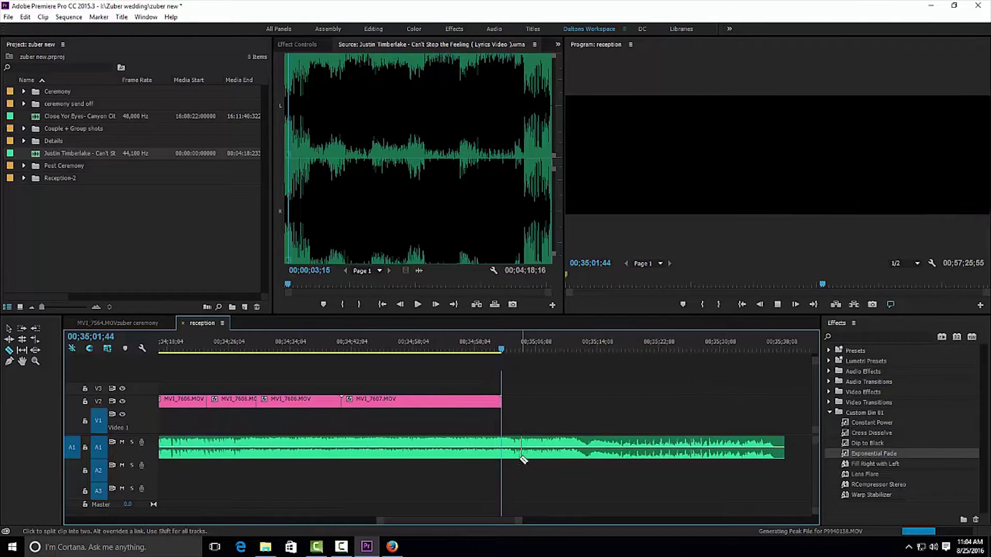
pyautogui.click(509, 449)
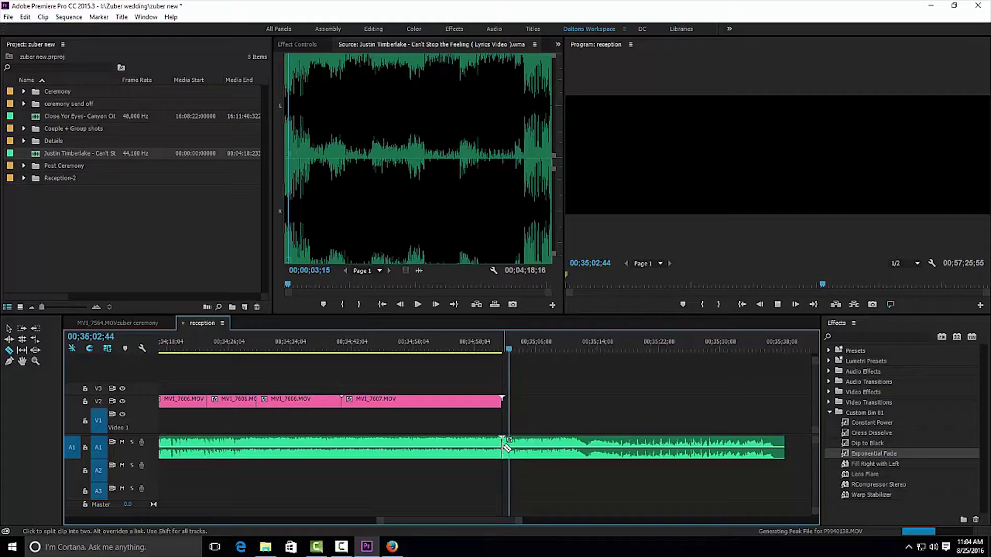
pyautogui.press('v')
pyautogui.click(570, 443)
pyautogui.press('Delete')
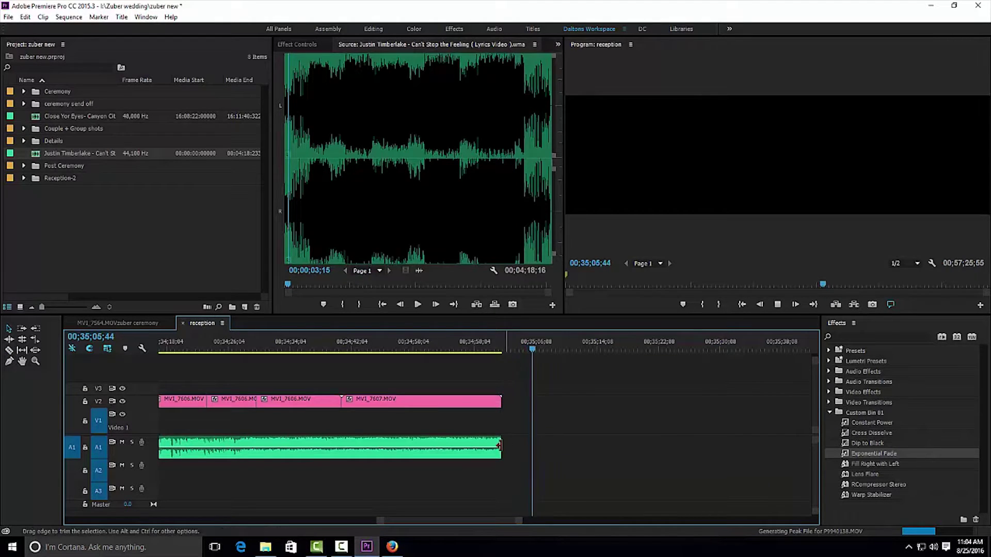
# Extend the song's end on A1 slightly past MVI_7607.MOV and apply Exponential Fade to it
pyautogui.moveTo(500, 442); pyautogui.dragTo(524, 444)
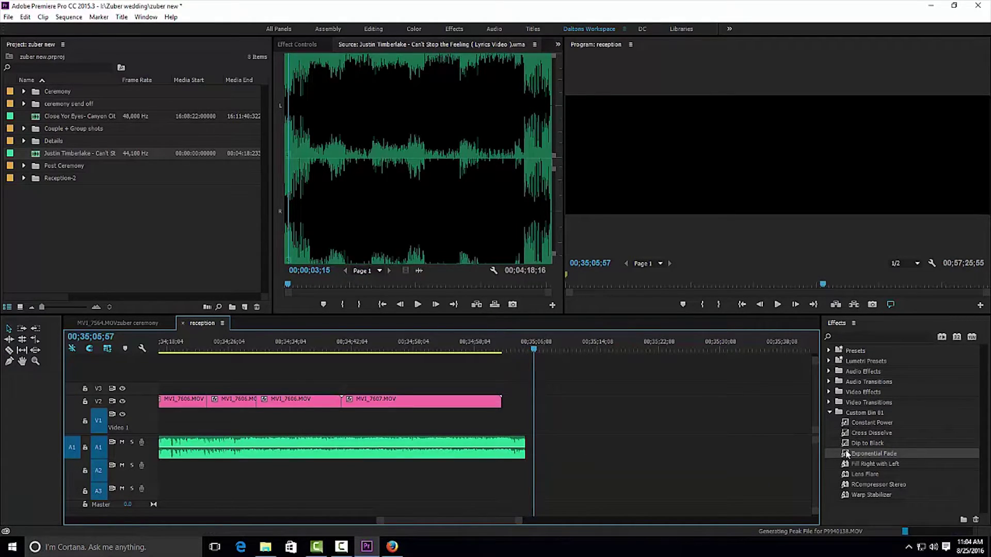
pyautogui.moveTo(874, 453)
pyautogui.mouseDown()
pyautogui.moveTo(511, 431)
pyautogui.moveTo(521, 447)
pyautogui.mouseUp()
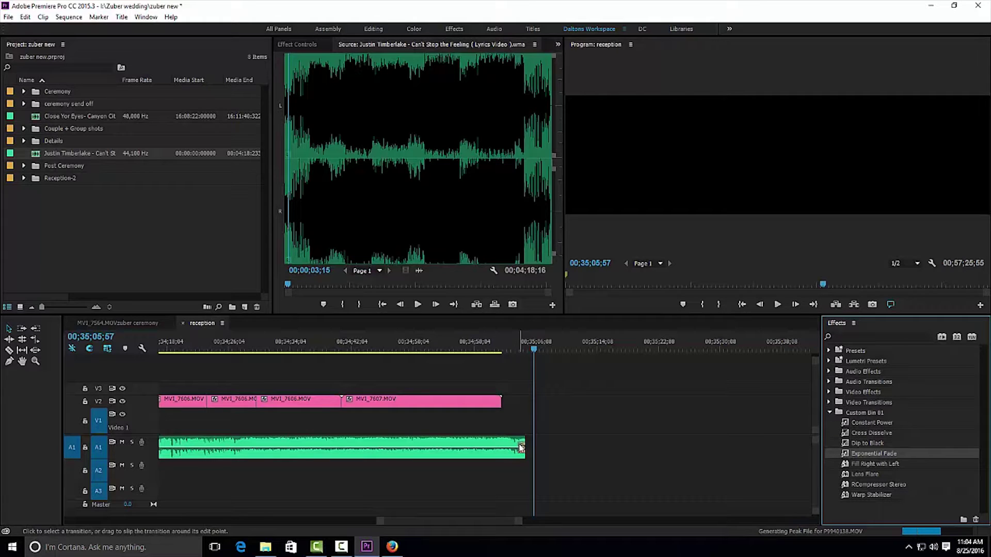
# Lengthen the song's Exponential Fade back to about the end of MVI_7607.MOV and apply Dip to Black to that clip's end
pyautogui.moveTo(520, 520); pyautogui.dragTo(490, 521)
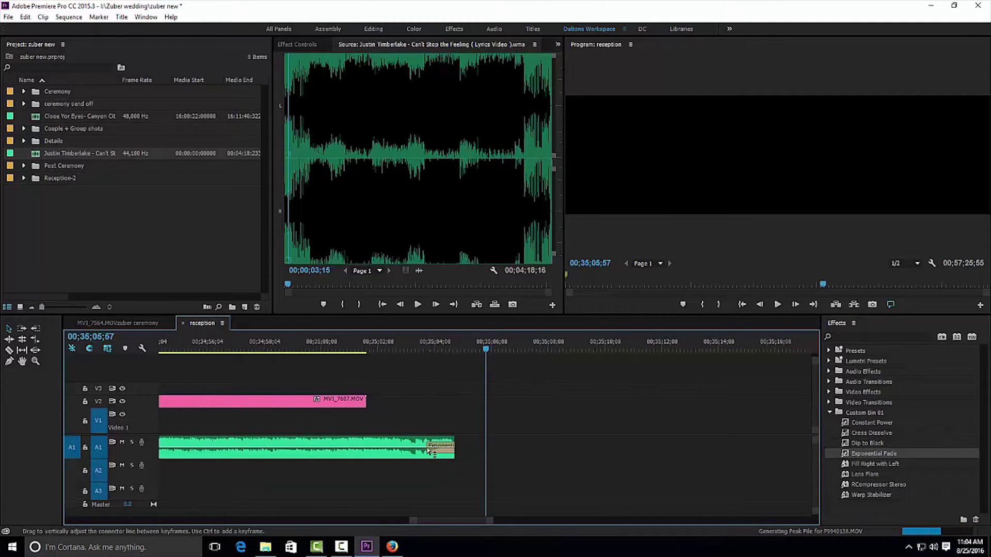
pyautogui.moveTo(428, 445); pyautogui.dragTo(371, 445)
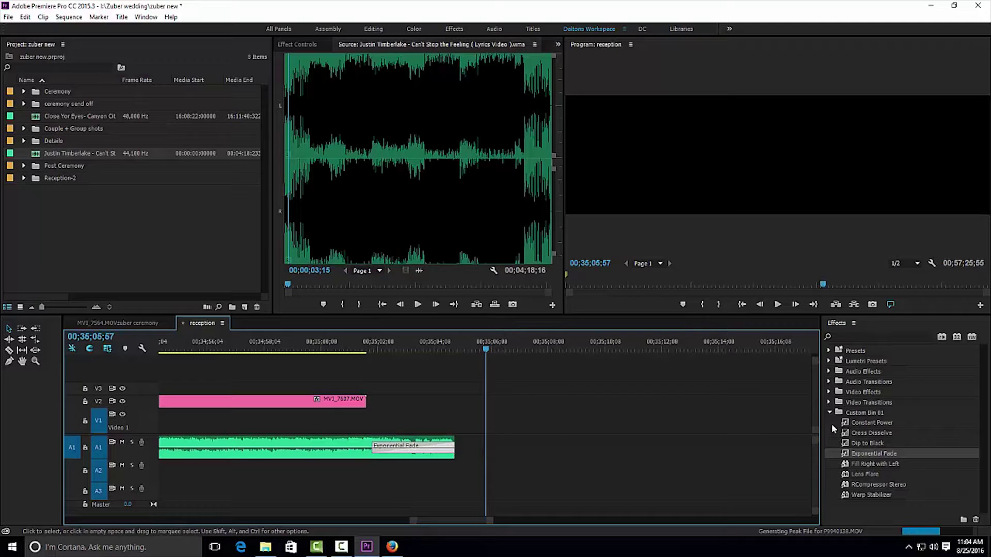
pyautogui.moveTo(846, 443); pyautogui.dragTo(471, 406)
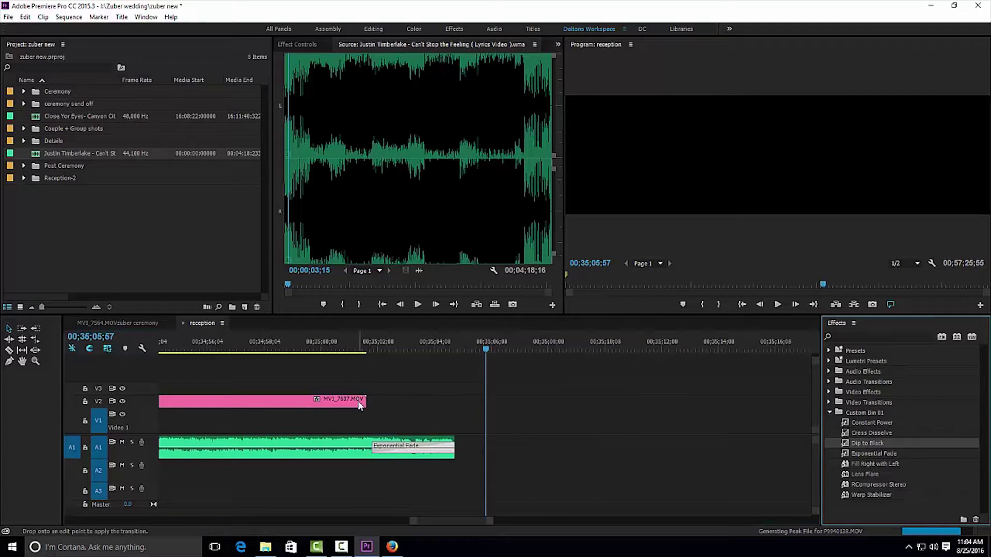
pyautogui.moveTo(360, 404); pyautogui.dragTo(361, 405)
# Play the sequence's ending from 00;35;01;06 to check the fades, and save the project
pyautogui.click(349, 341)
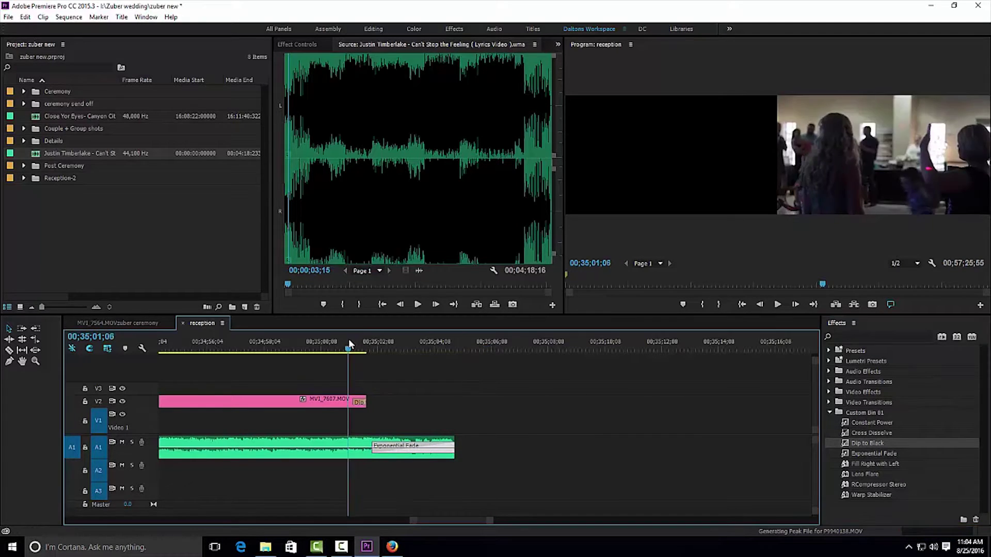
pyautogui.press('space')
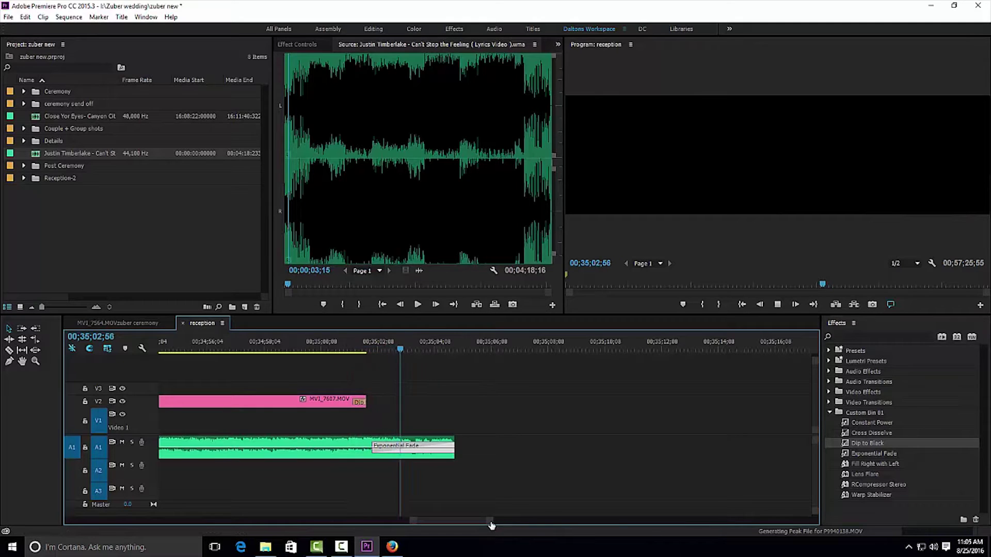
pyautogui.moveTo(492, 520); pyautogui.dragTo(626, 520)
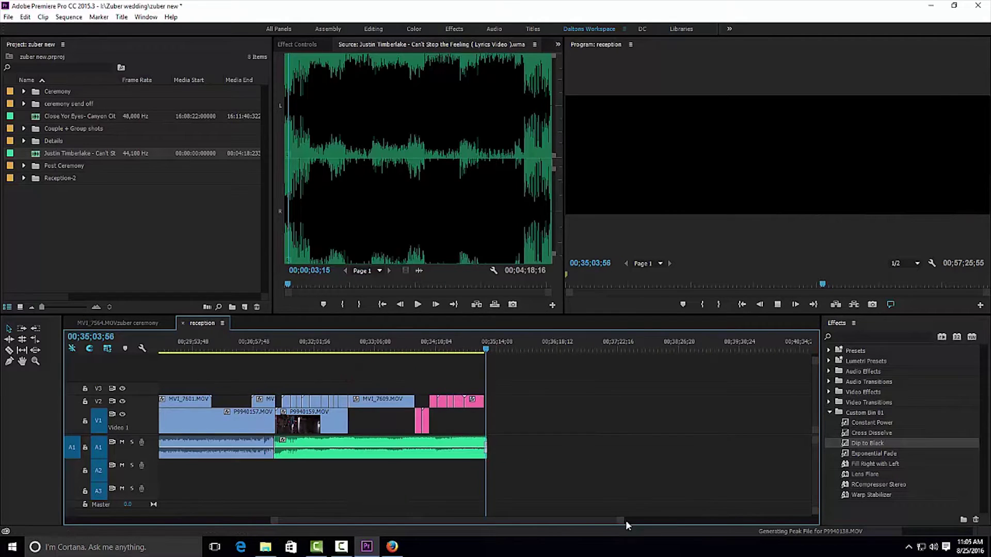
pyautogui.click(491, 349)
pyautogui.hotkey('ctrl', 's')
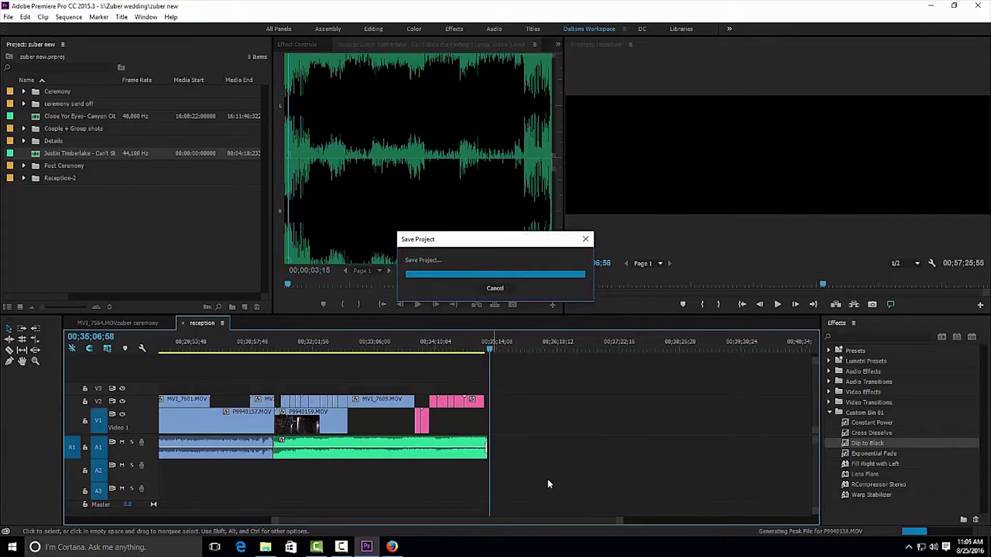
# Move all the audio clips on A2 up to A1 at the same times and save the project
pyautogui.moveTo(519, 521); pyautogui.dragTo(332, 520)
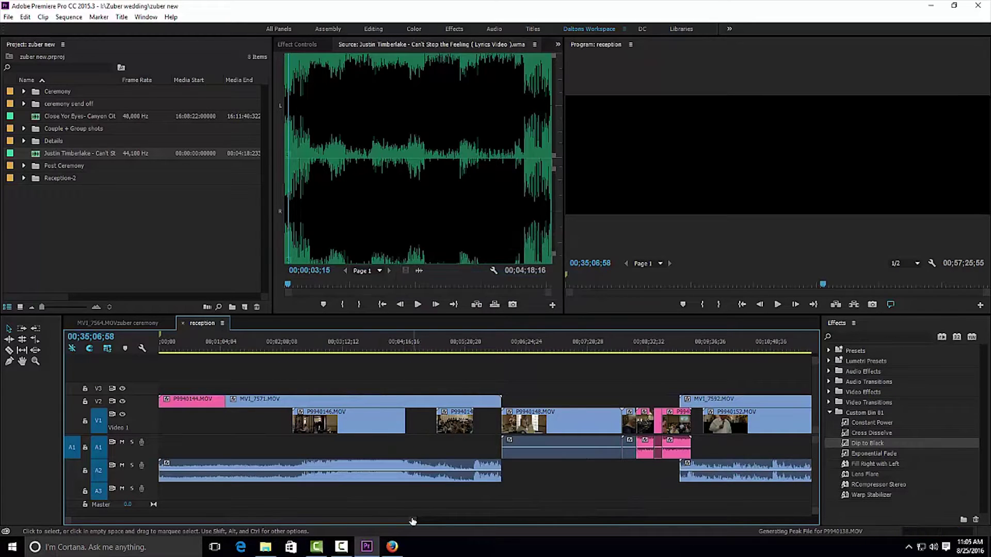
pyautogui.moveTo(412, 520)
pyautogui.mouseDown()
pyautogui.moveTo(680, 518)
pyautogui.moveTo(648, 519)
pyautogui.mouseUp()
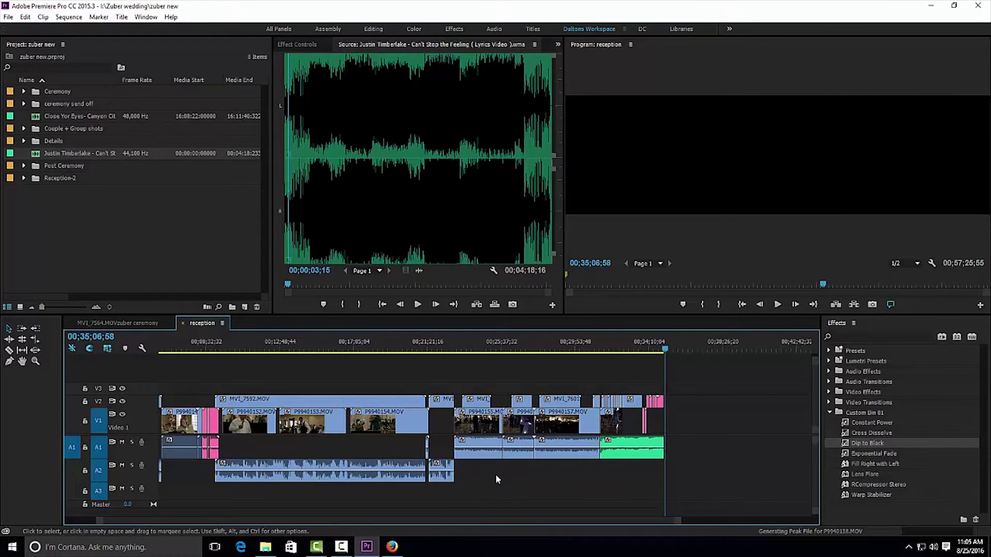
pyautogui.moveTo(467, 520); pyautogui.dragTo(389, 519)
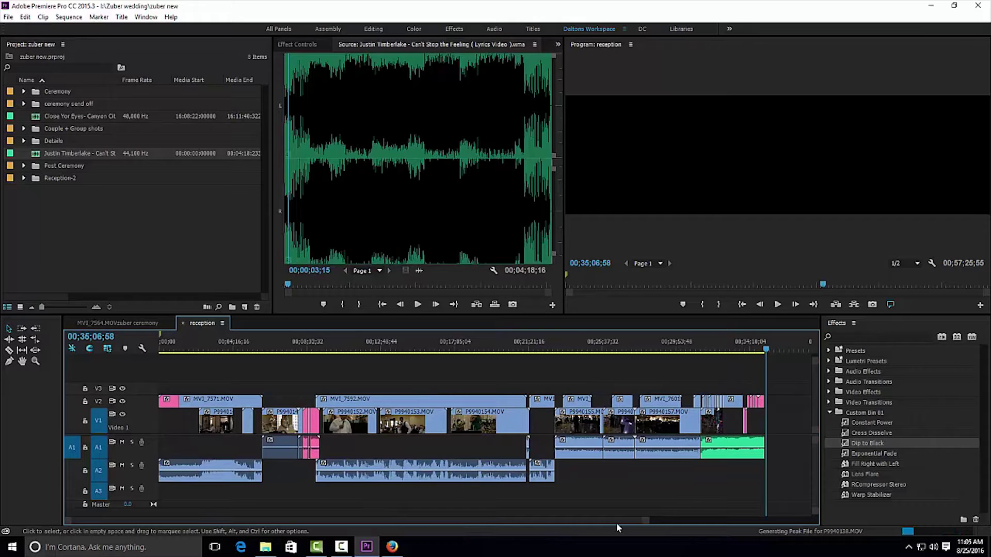
pyautogui.moveTo(610, 505); pyautogui.dragTo(217, 454)
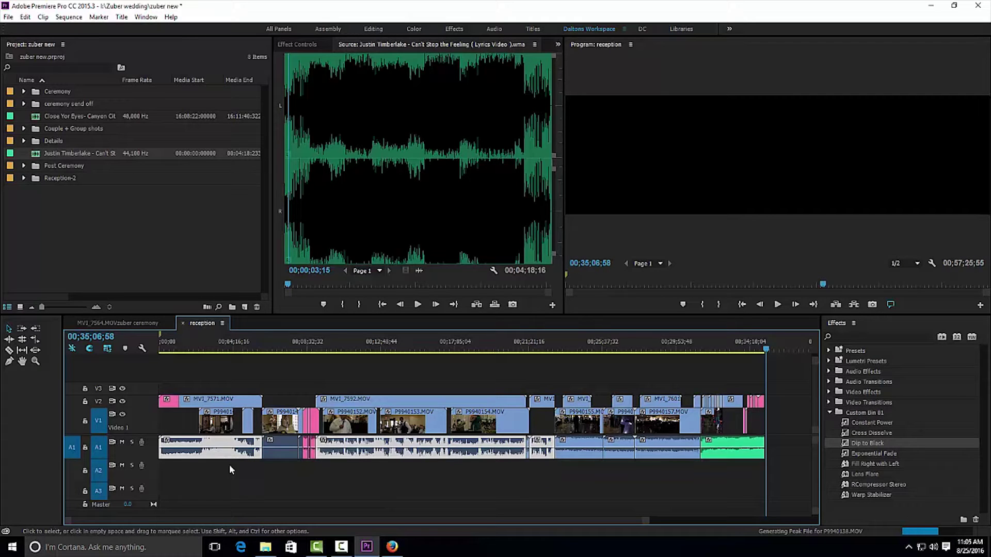
pyautogui.click(355, 488)
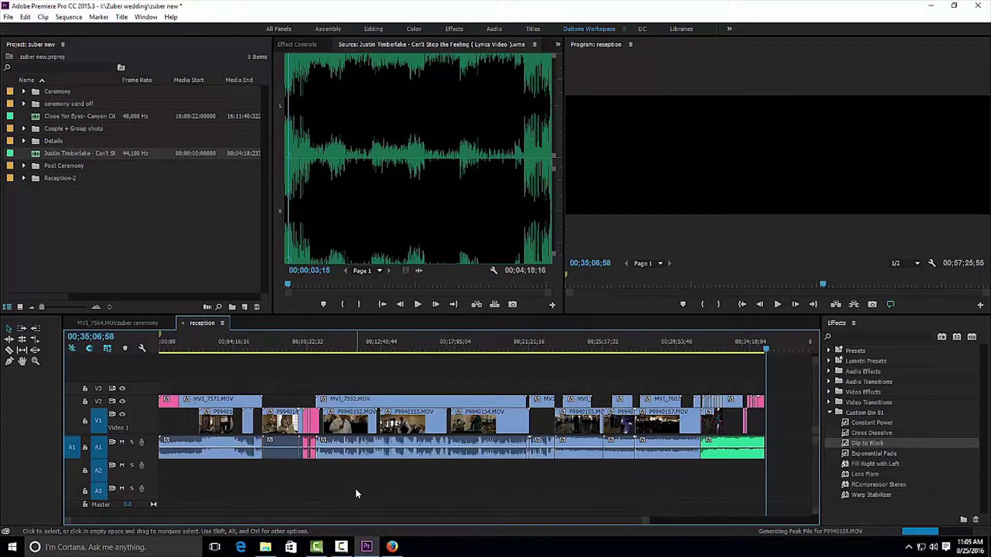
pyautogui.moveTo(645, 524); pyautogui.dragTo(672, 526)
pyautogui.moveTo(550, 522); pyautogui.dragTo(443, 509)
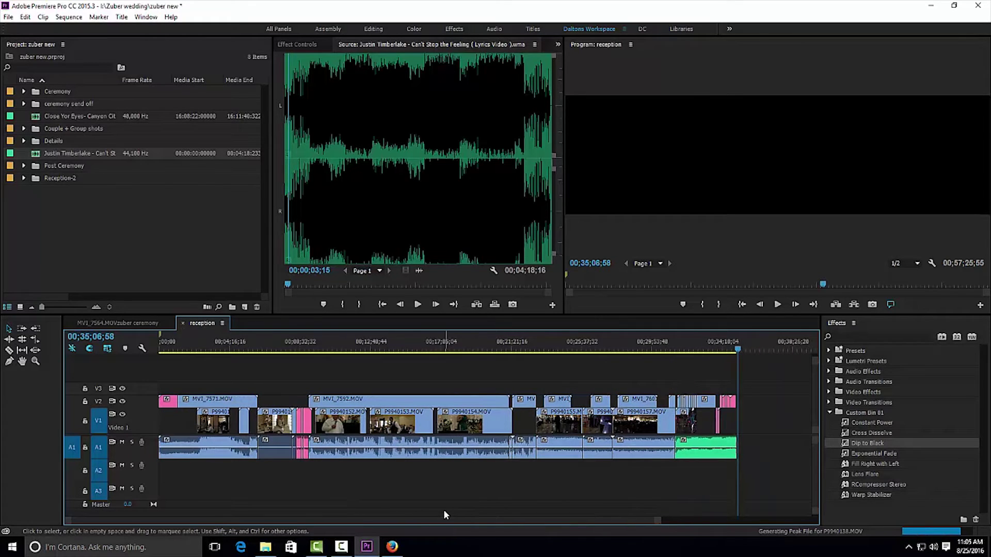
pyautogui.hotkey('ctrl', 's')
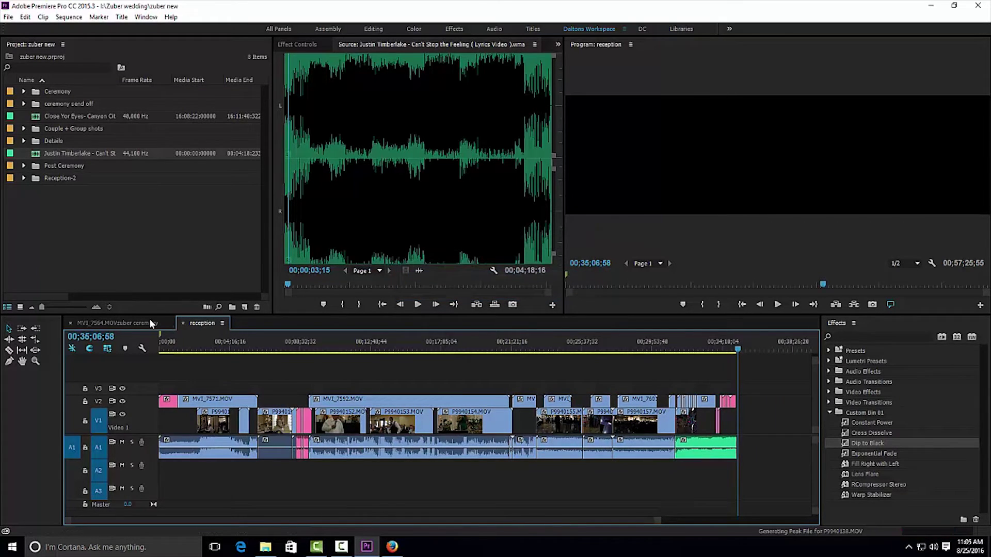
# Switch to the ceremony sequence and show it from its start to its end
pyautogui.click(149, 321)
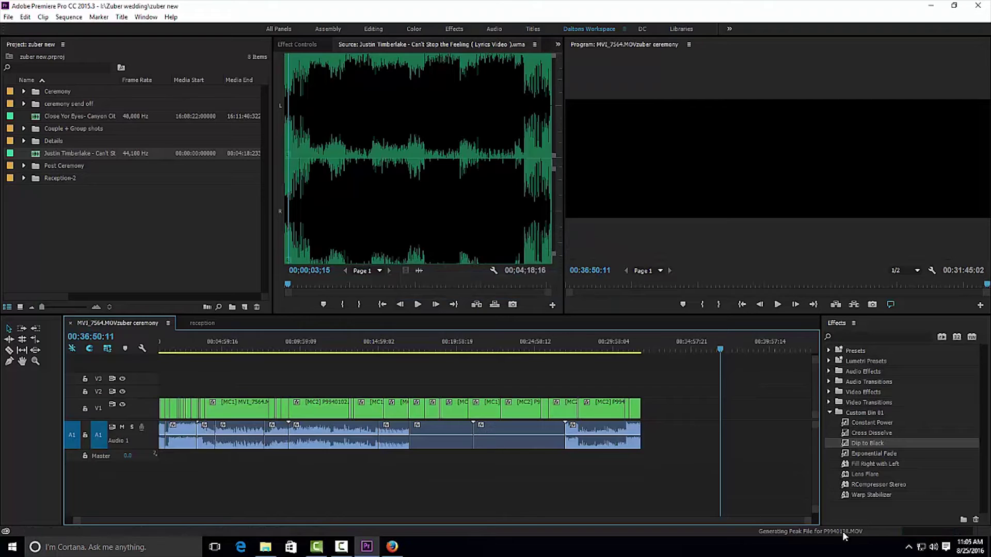
pyautogui.moveTo(806, 522); pyautogui.dragTo(794, 521)
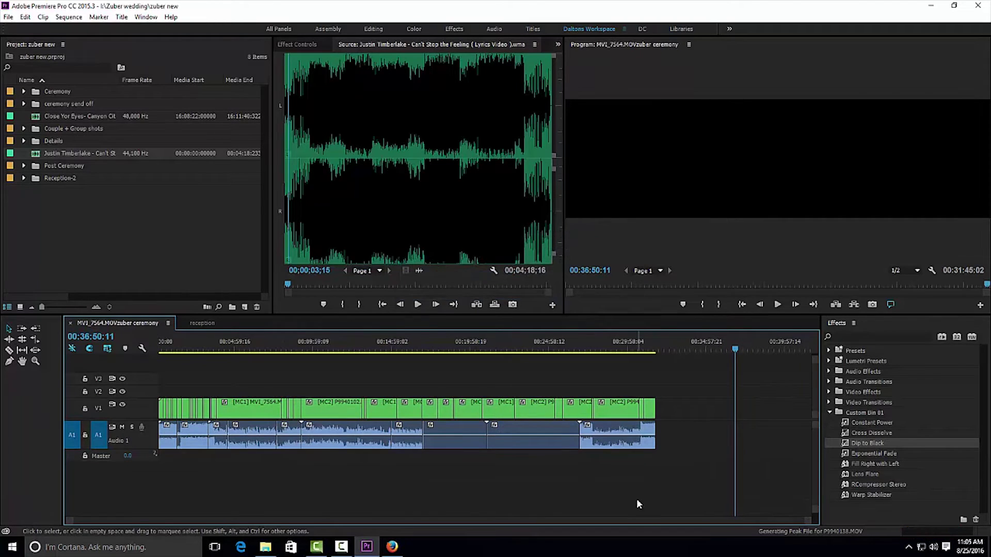